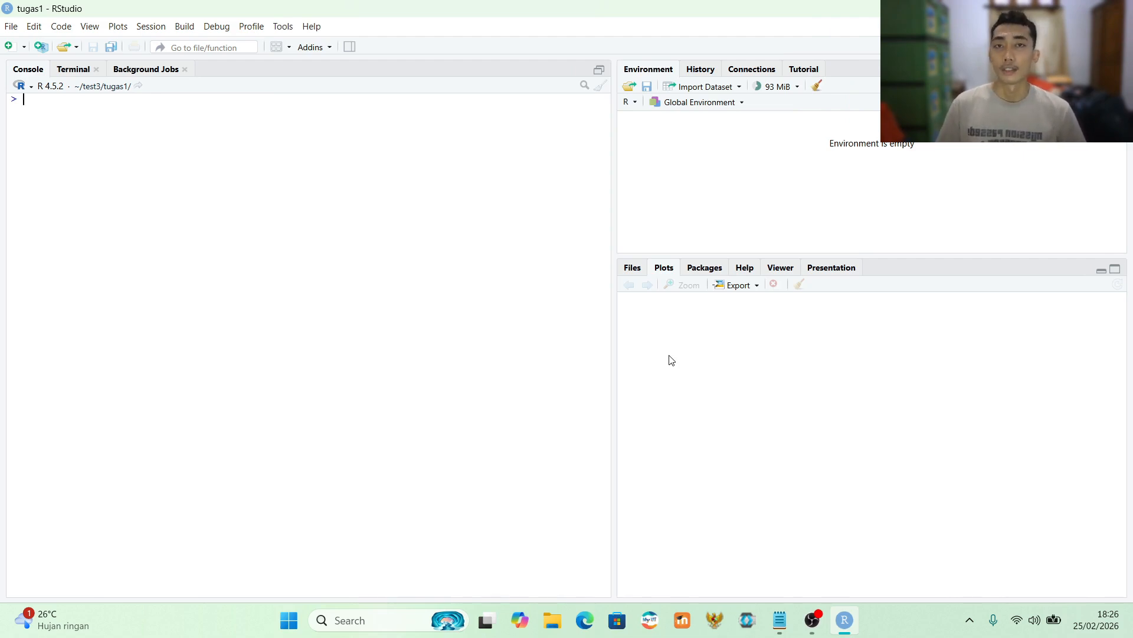
Step: Bring the kecepatan and jarak vector definitions from Notepad into the RStudio console and run them
click(779, 619)
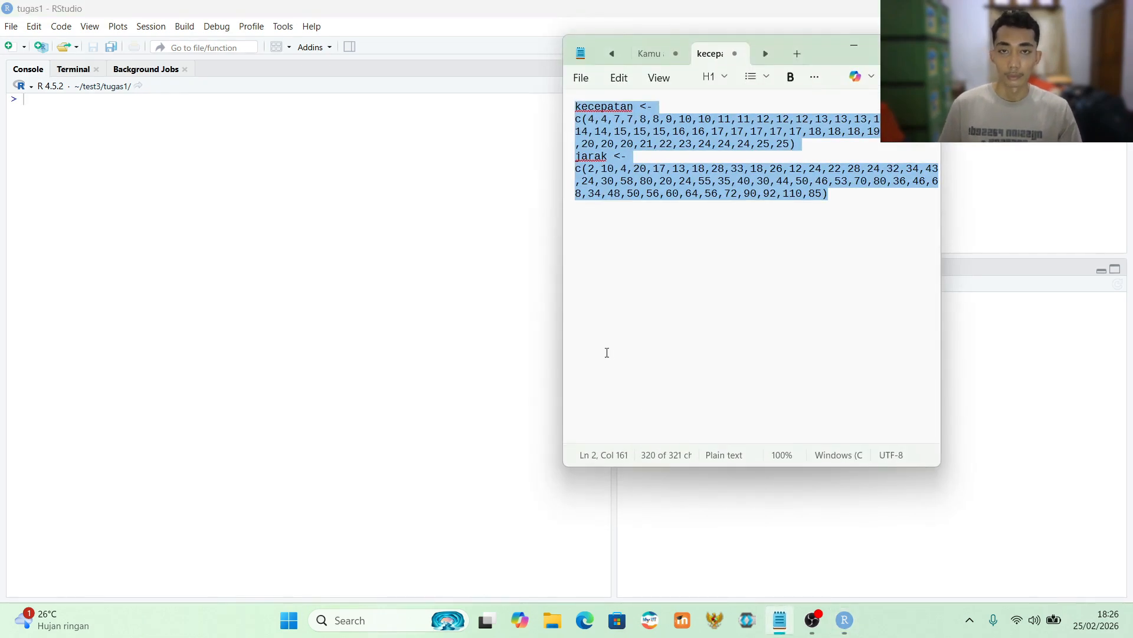
click(130, 138)
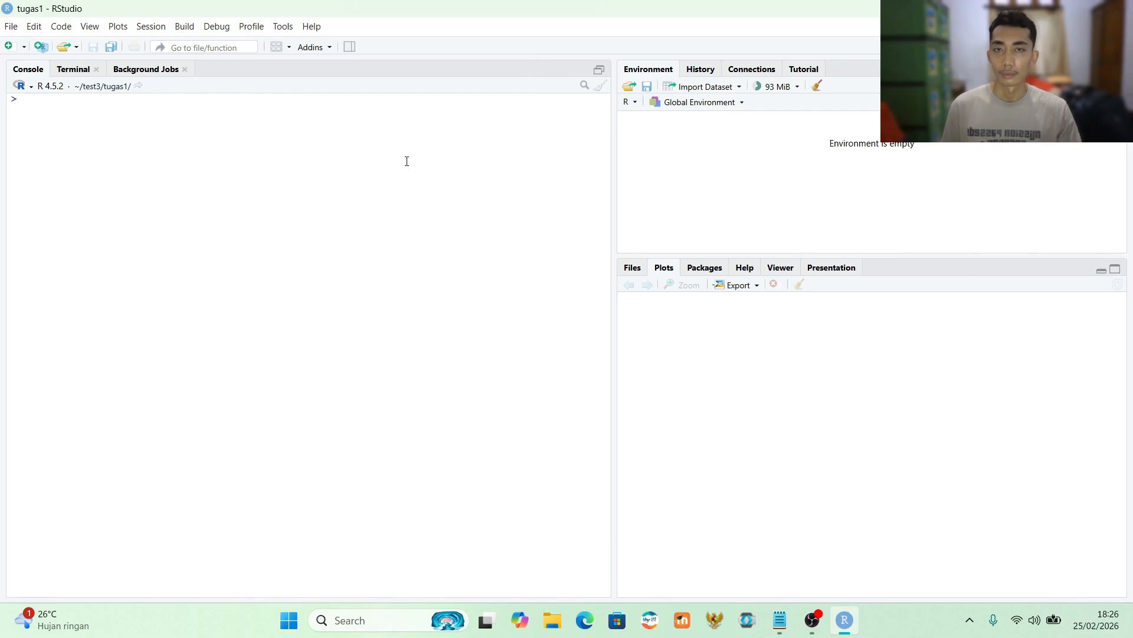
text(kecepatan <- c(4,4,7,7,8,8,9,10,10,11,11,12,12,12,13,13,13,13,114,14,14,14,15,15,15,16,16,17,17,17,17,17,18,18,18,19,19,20,20,20,20,20,21,22,23,24,24,24,25,25) jarak <- c(2,10,4,20,17,13,18,28,33,18,26,12,24,22,28,24,32,34,43,24,30,58,80,20,24,55,35,40,30,44,50,46,53,70,80,36,46,68,34,48,50,56,60,64,56,72,90,92,110,85))
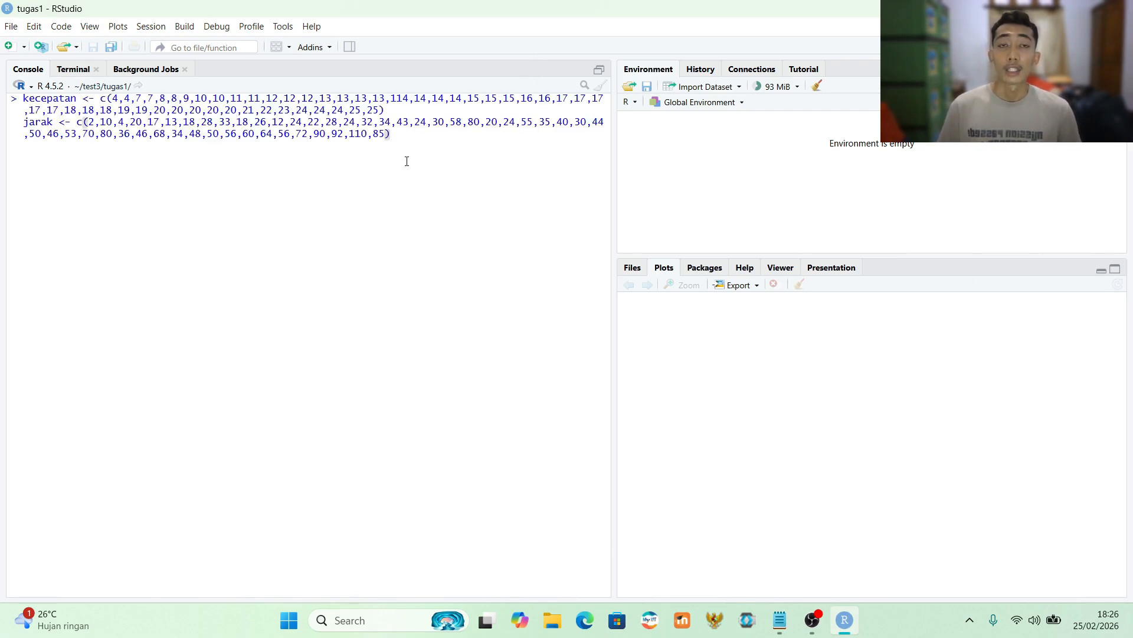
key(Return)
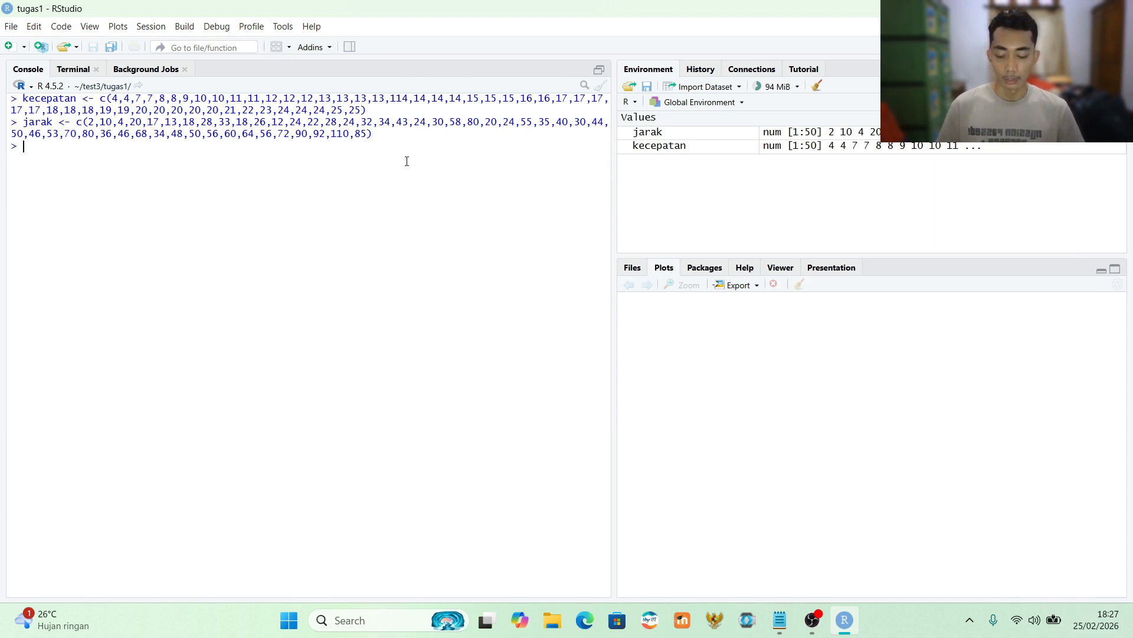
Step: Calculate the mean of kecepatan and the mean of jarak in the console
text(mean)
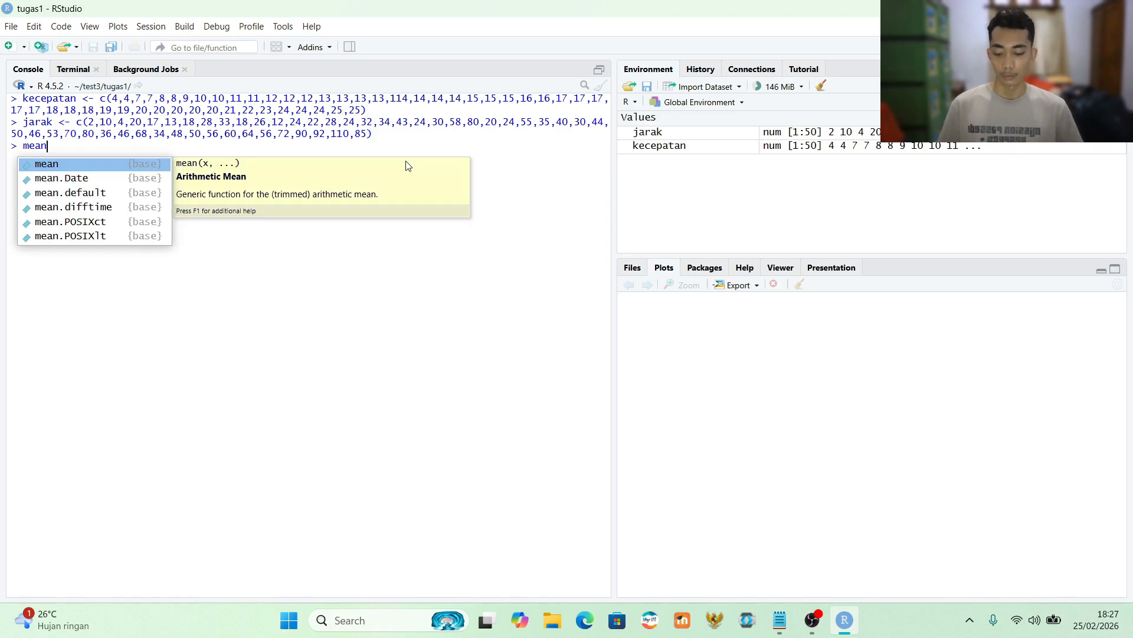
text((kecepatan)
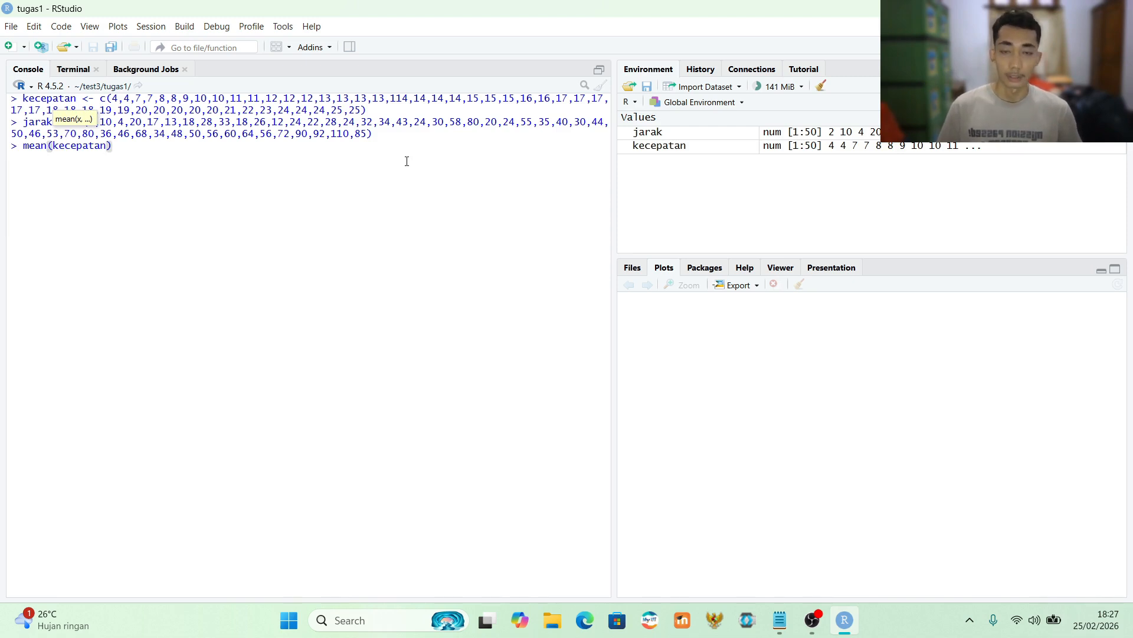
key(Return)
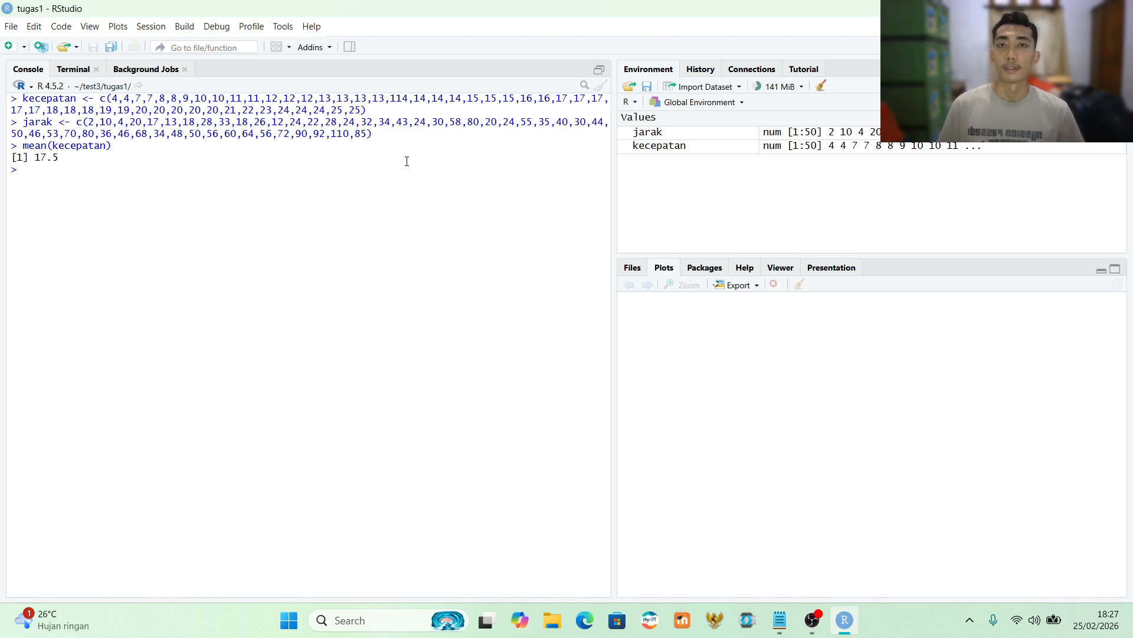
text(mean(jarak)
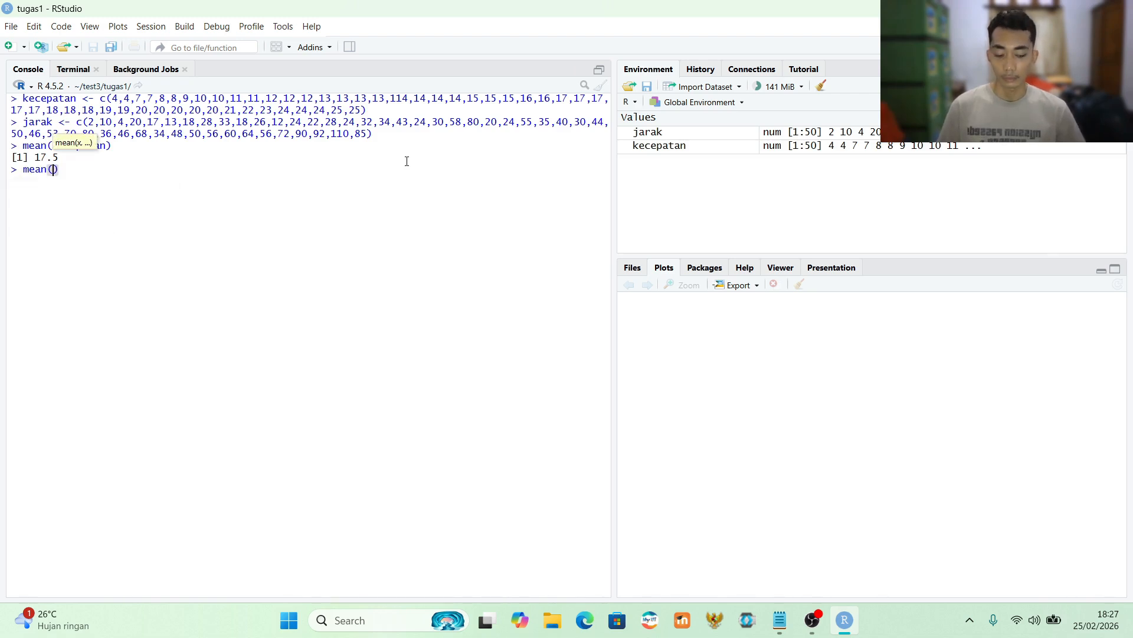
key(Return)
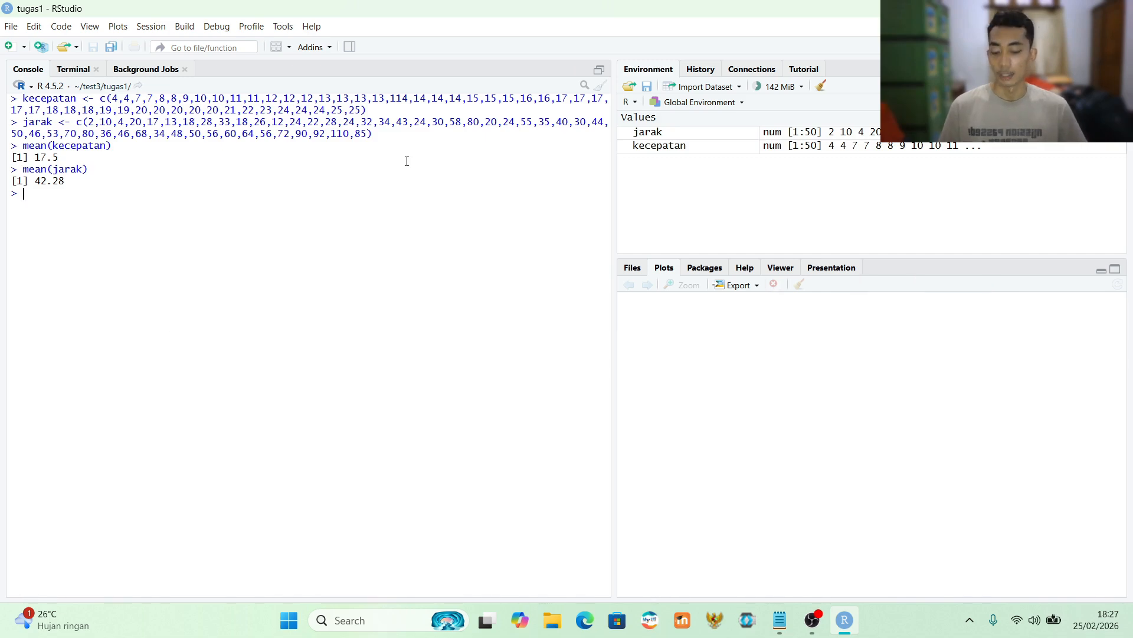
Step: Calculate the standard deviation of jarak with sd(jarak)
text(sd)
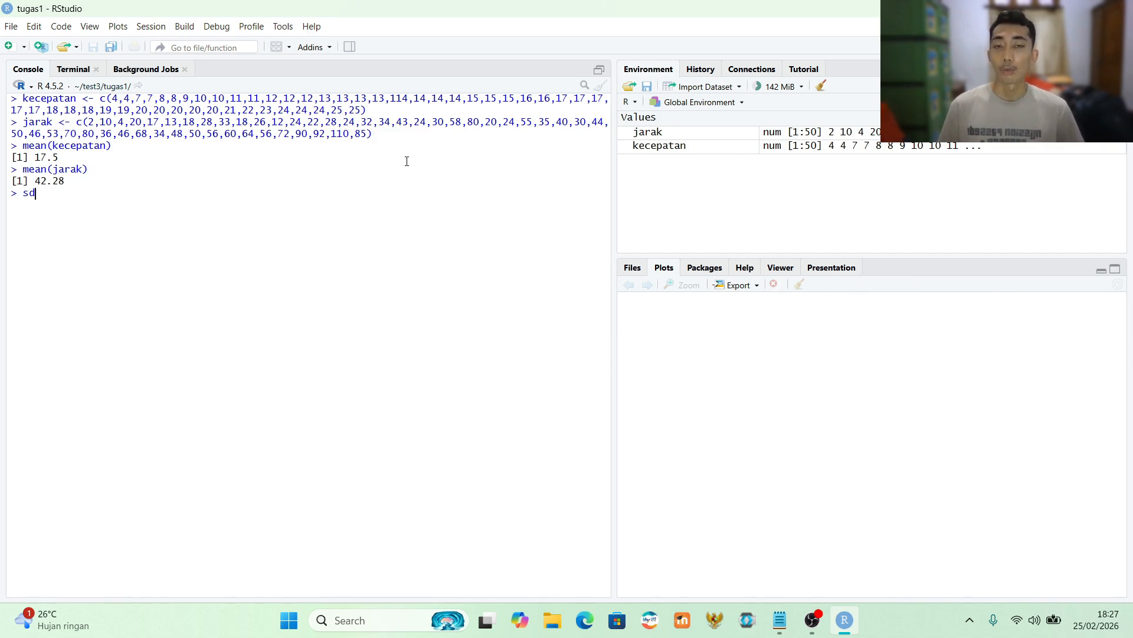
text(()
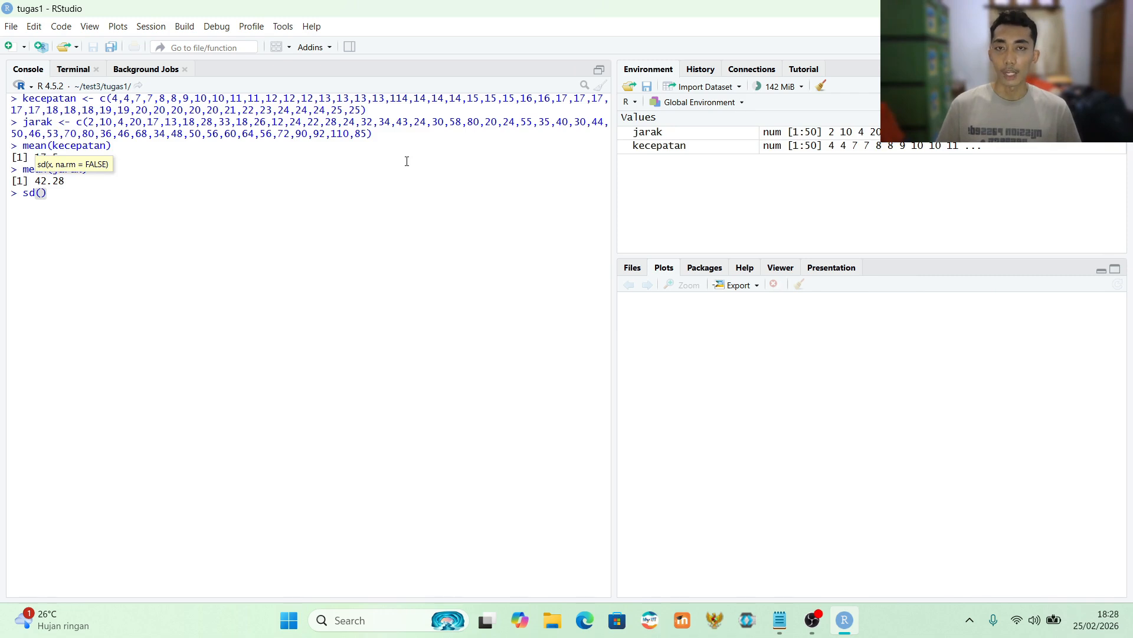
text(jarak)
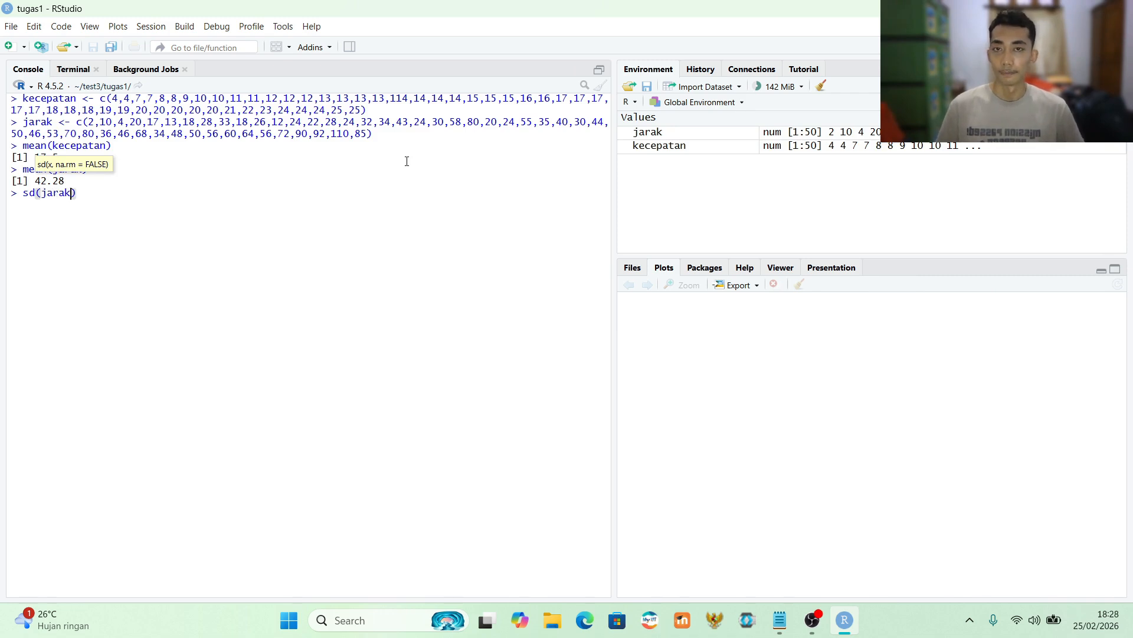
key(Return)
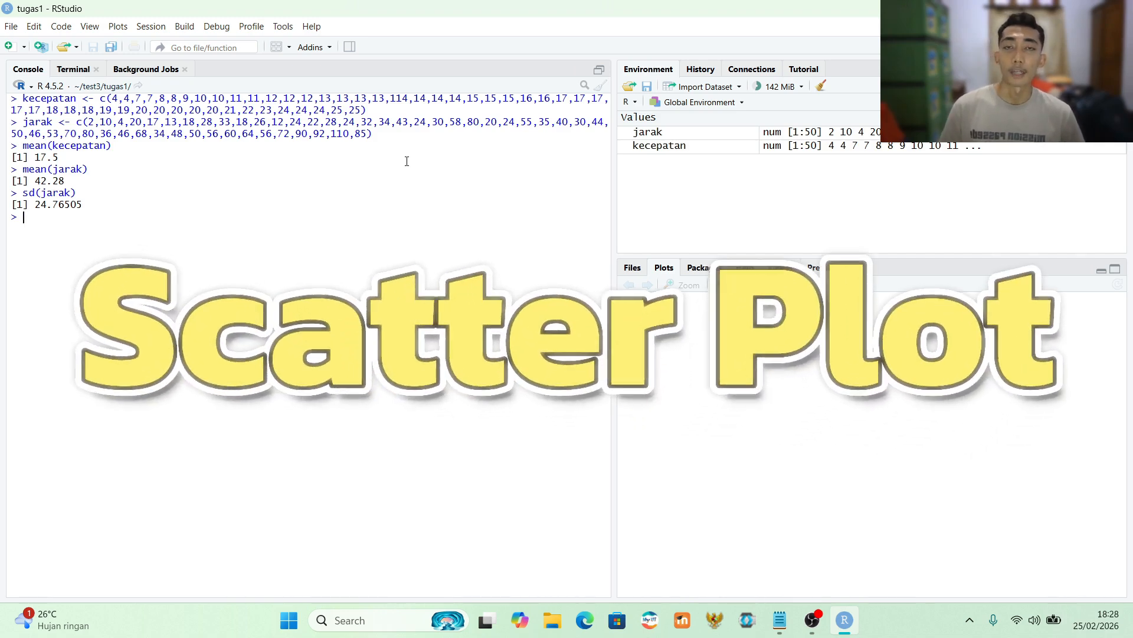
text(sca)
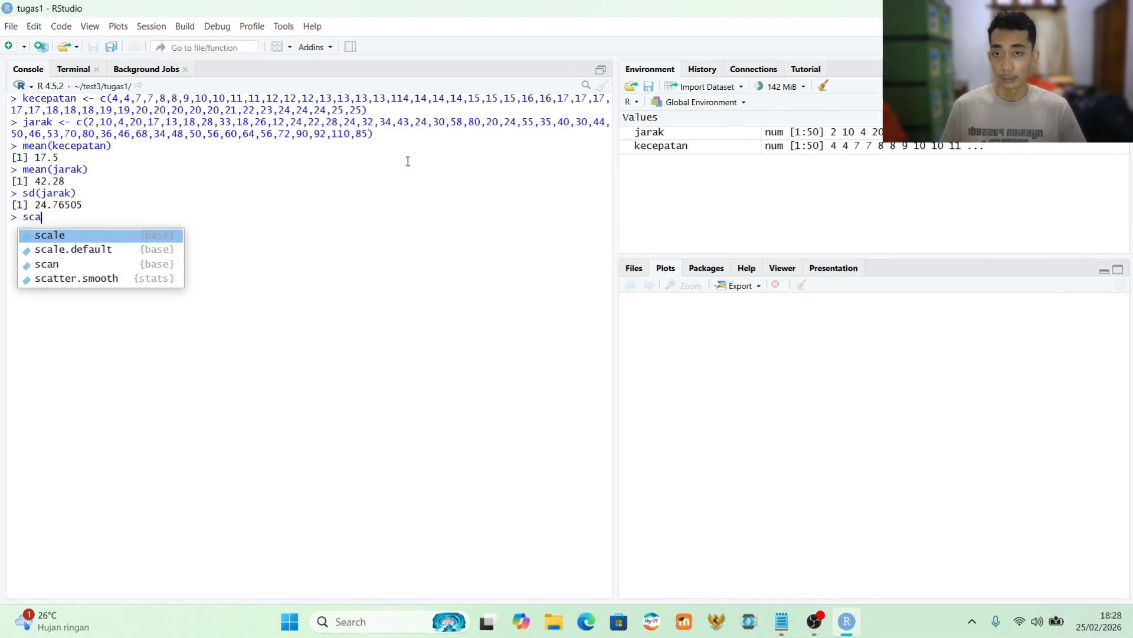
key(BackSpace)
key(BackSpace)
key(BackSpace)
Step: Begin a multi-line plot call of kecepatan against jarak with the main title "Scatter Plot Kecepatan & Jarak"
text(plot(kecepatan, jarak)
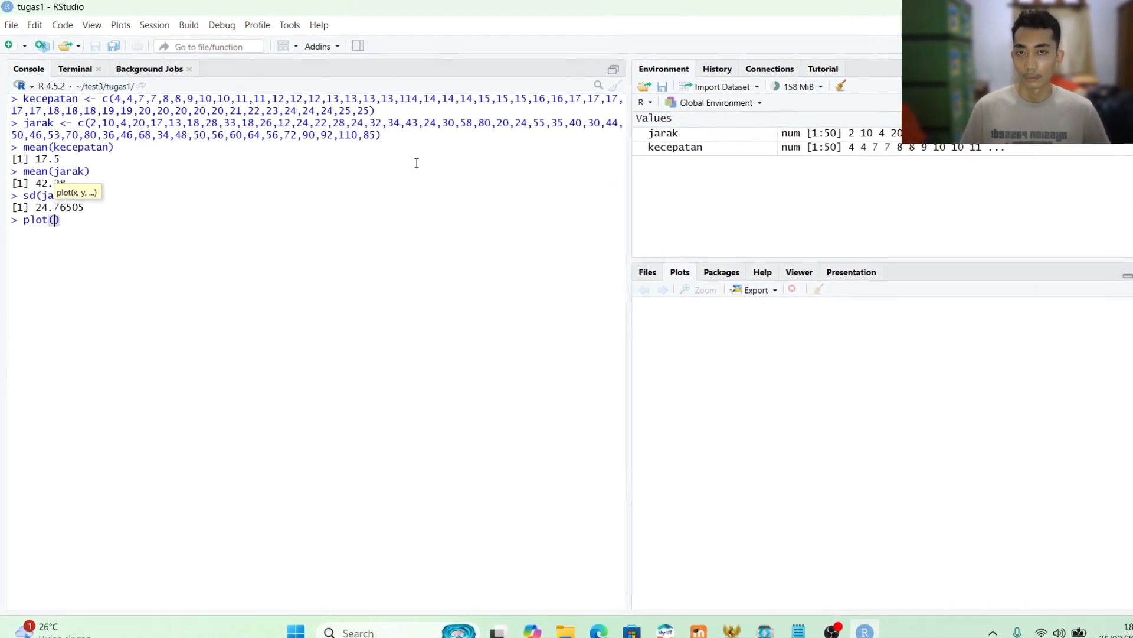
text(,)
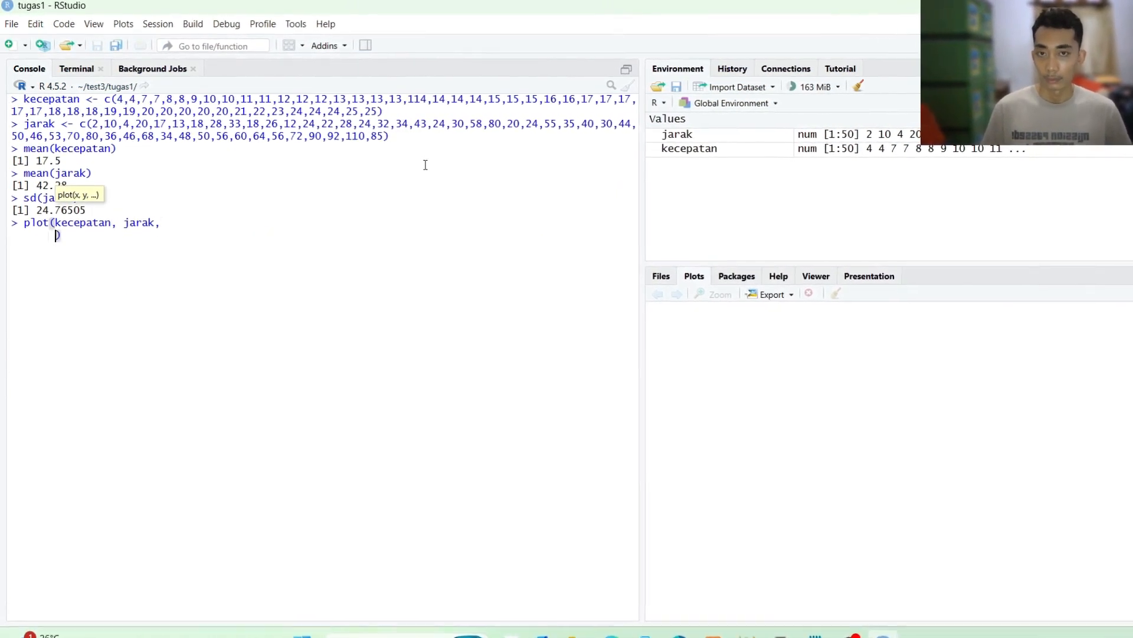
key(Return)
text(main = "S)
text(catter Plot Kece)
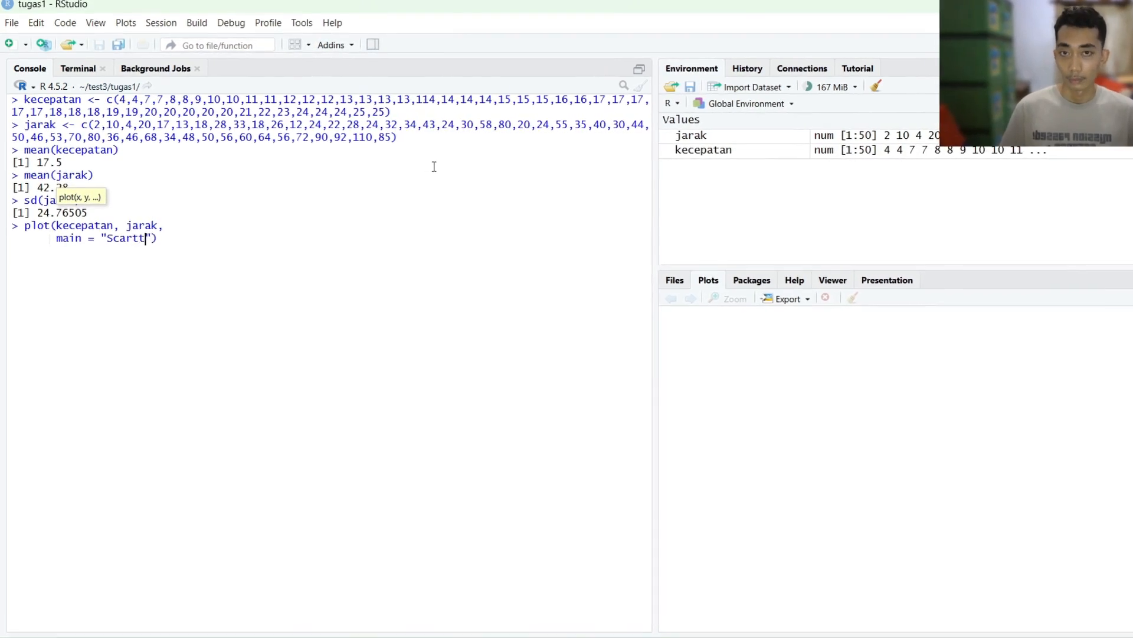
text(patan & Jarak",)
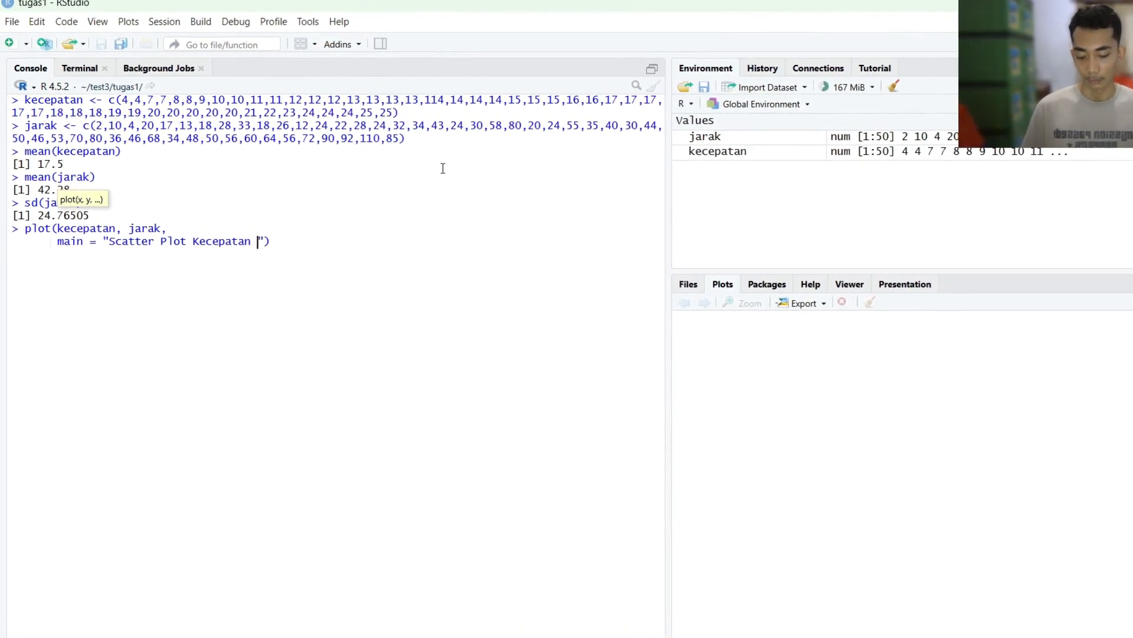
key(Return)
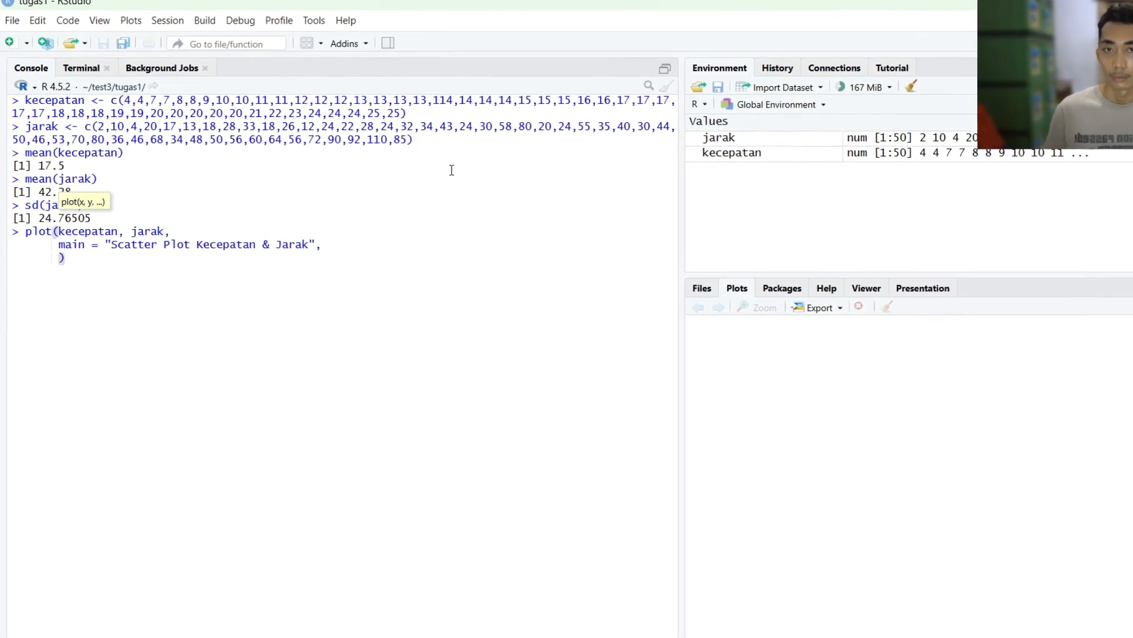
Step: Add the axis labels xlab = "Kecepatan (KM/Jam)" and ylab = "Jarak (Meter)" to the plot call
text(xla)
text(b = "Kecepatan (KM)
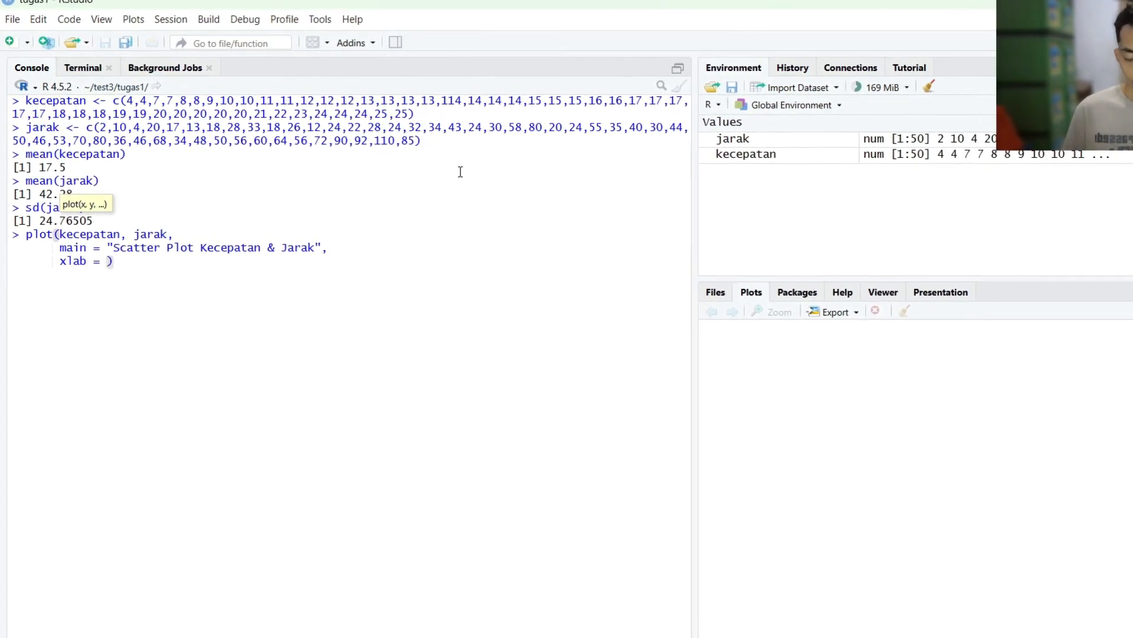
text(/Jam)",)
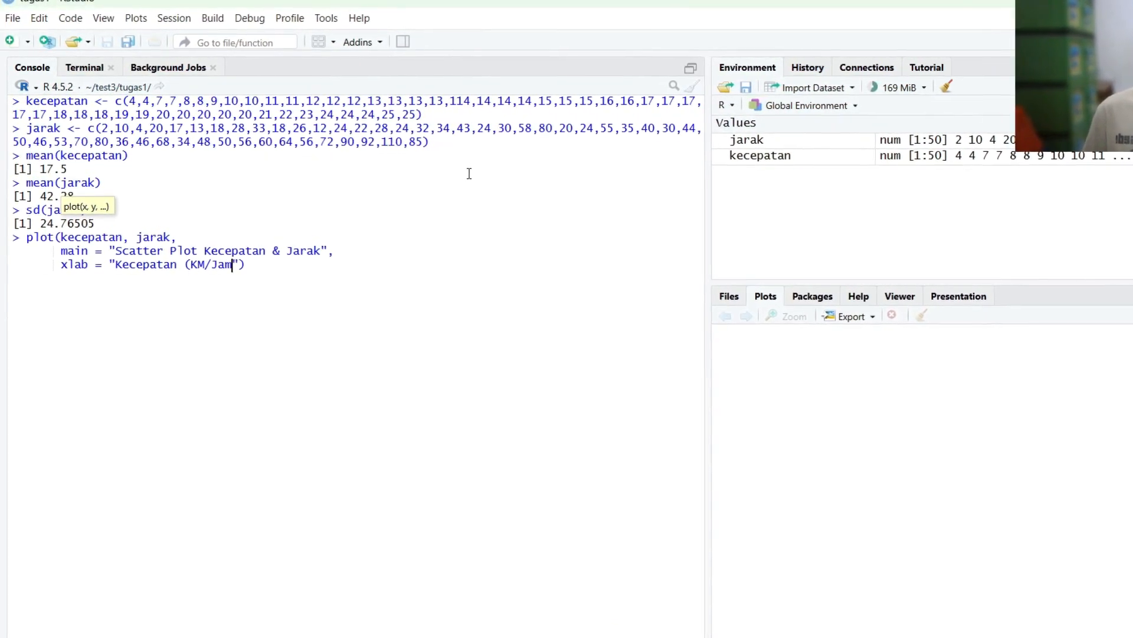
key(Return)
text(ylab = "Jarak ()
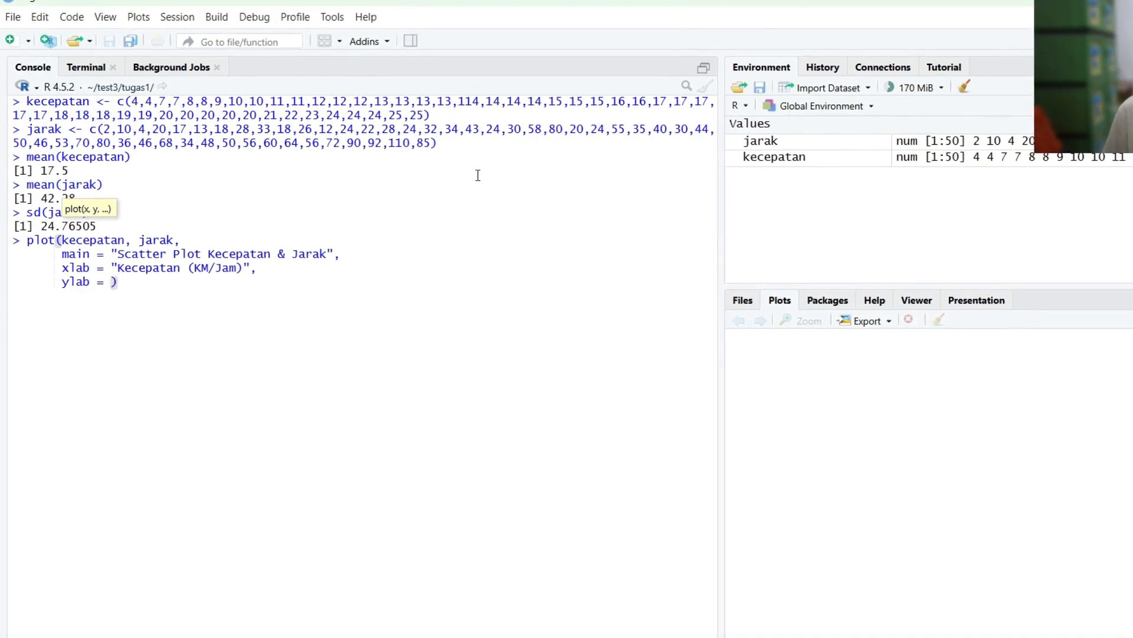
text(Meter)
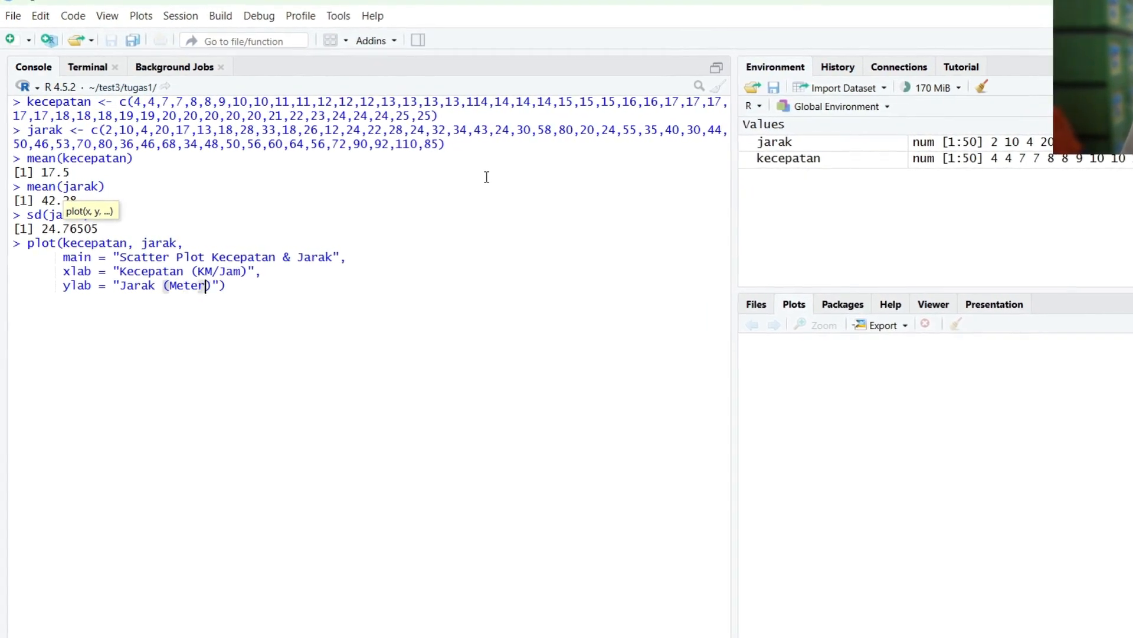
text()",)
key(Return)
Step: Set the plot's points to col = "red" and pch = 18, and run the scatter plot command
text(col =)
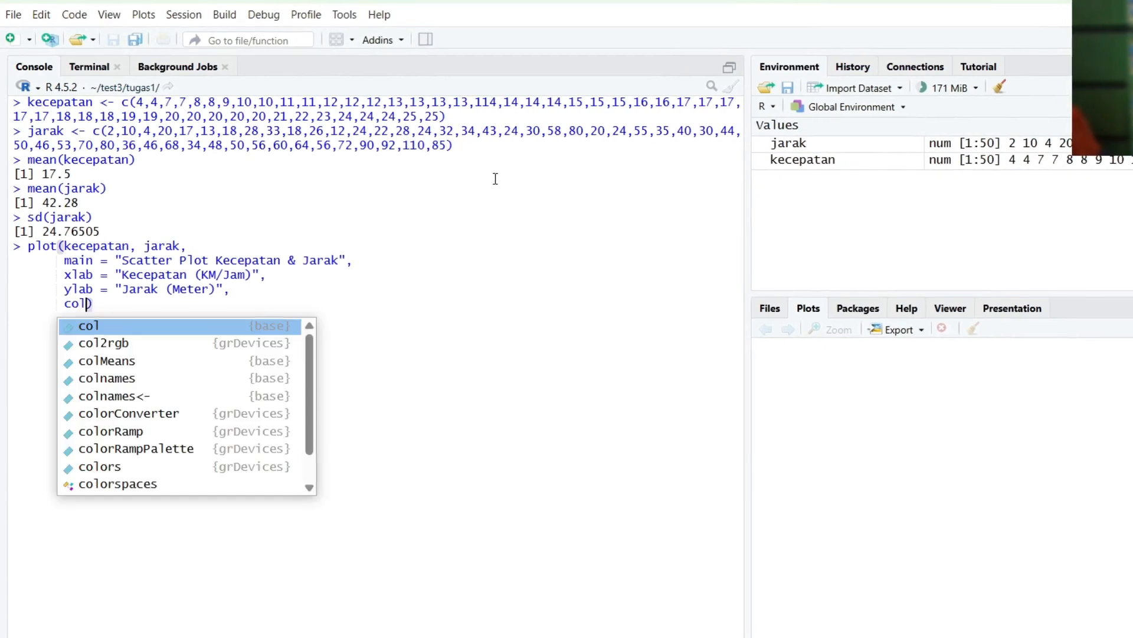
text( "red",)
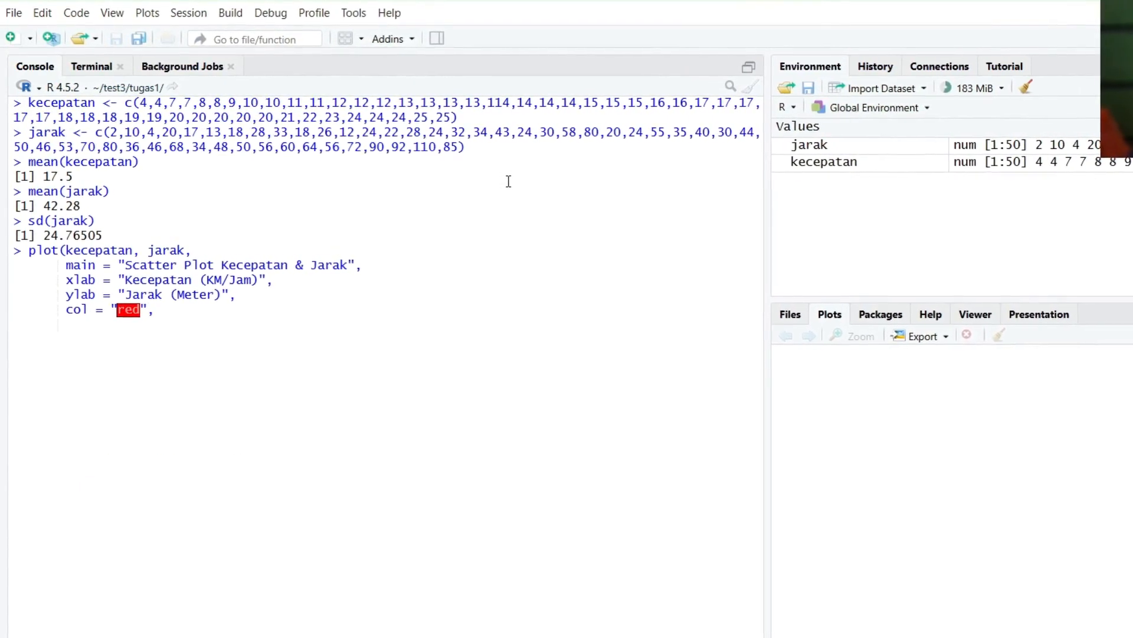
key(Return)
text(pch = 18))
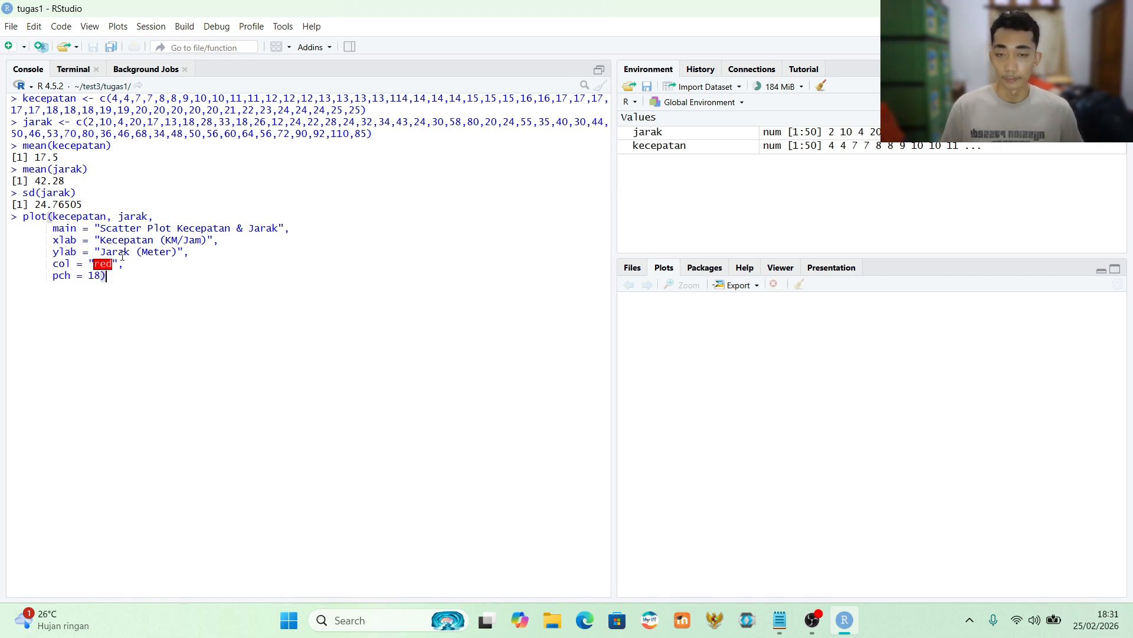
key(Return)
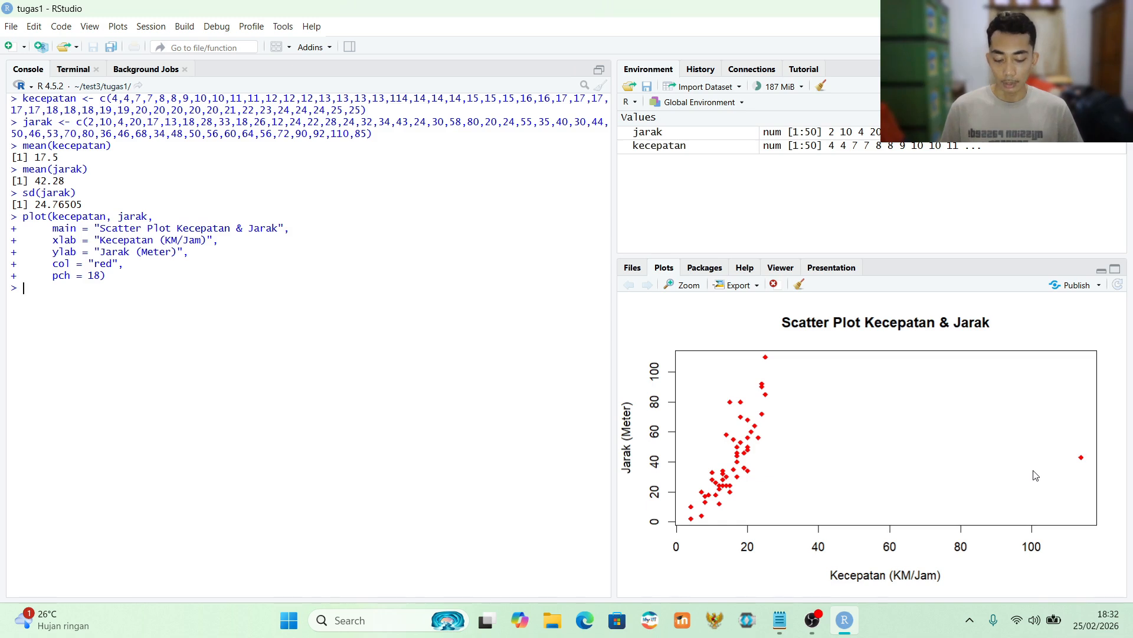
Step: Begin a multi-line hist call for kecepatan with the main title "Histogram Kecepatan"
text(hist)
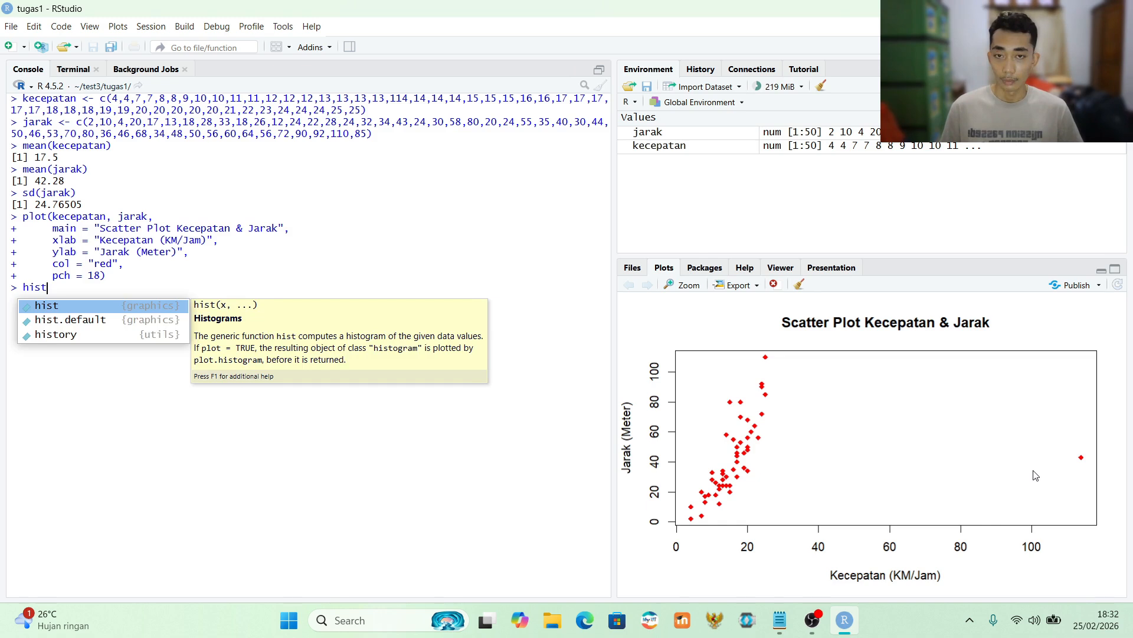
text(()
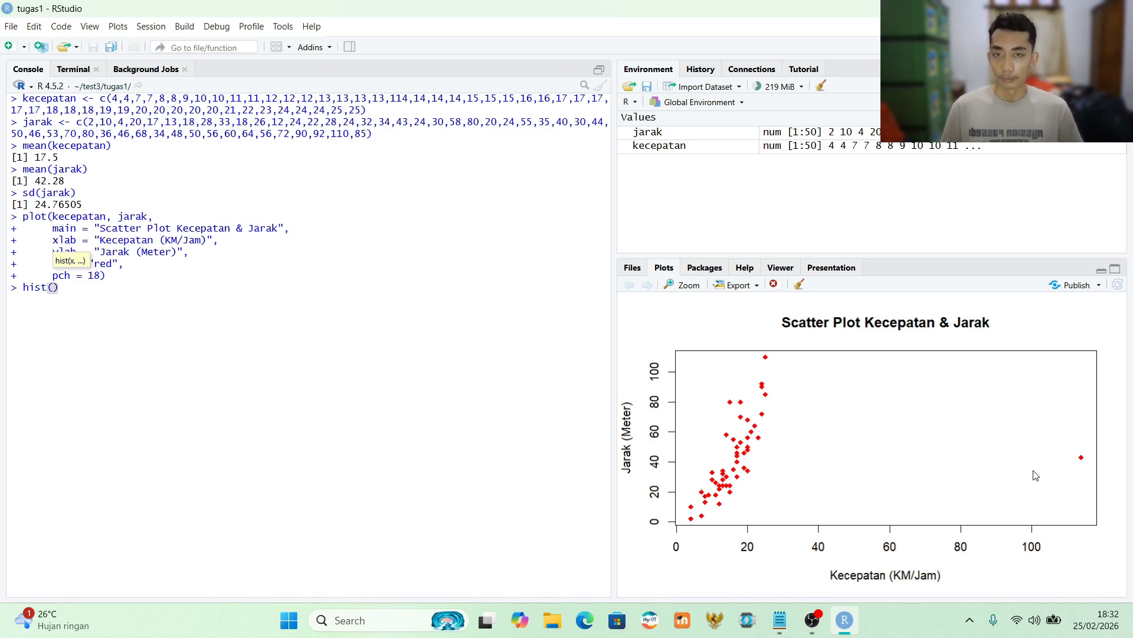
text(kecepatan,)
key(shift+Return)
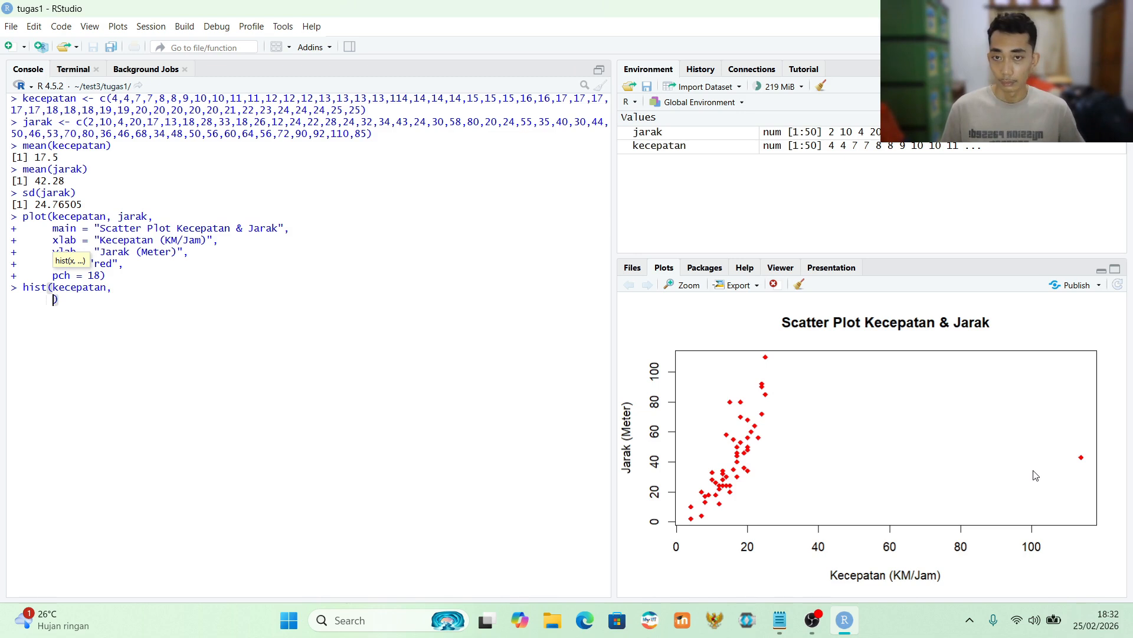
text(main)
key(Tab)
text("His)
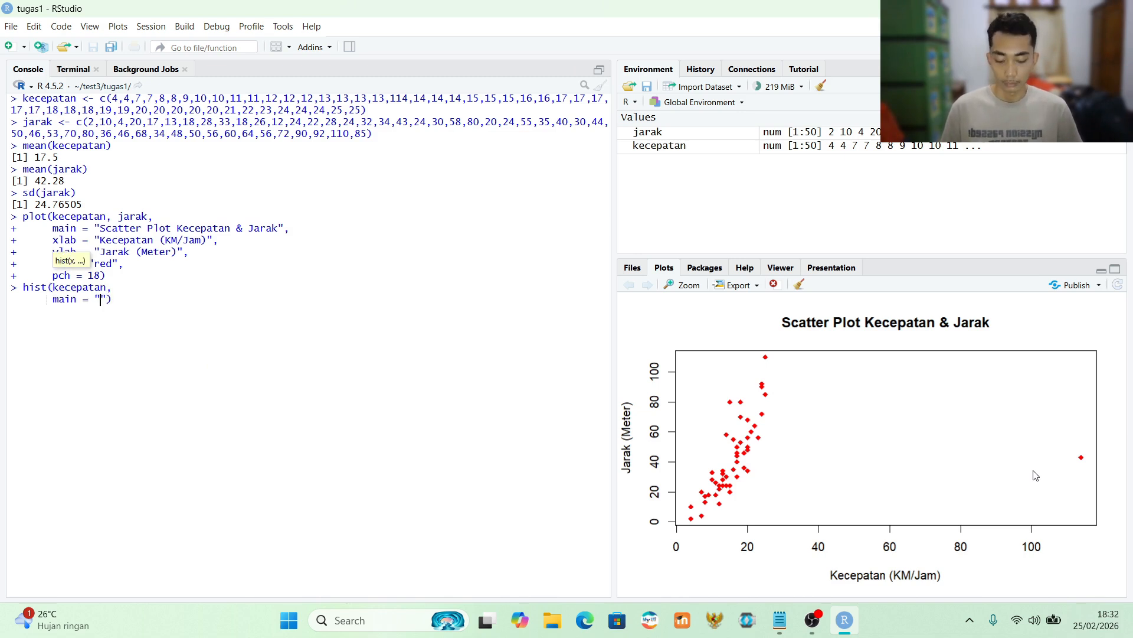
text(togram Kecepata)
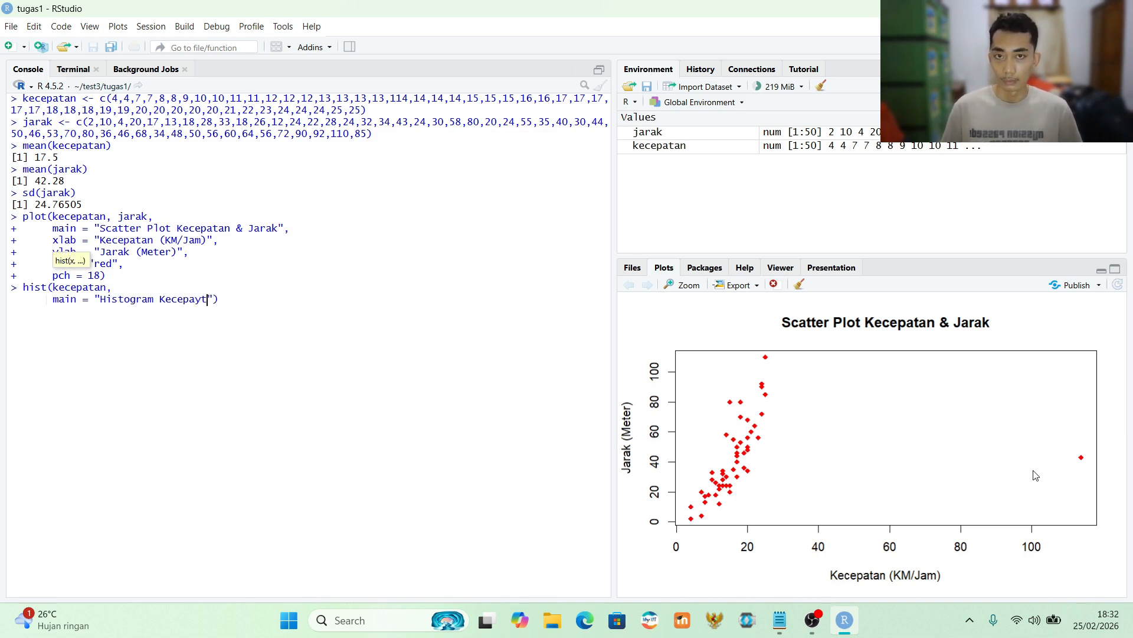
text(n",)
key(shift+Return)
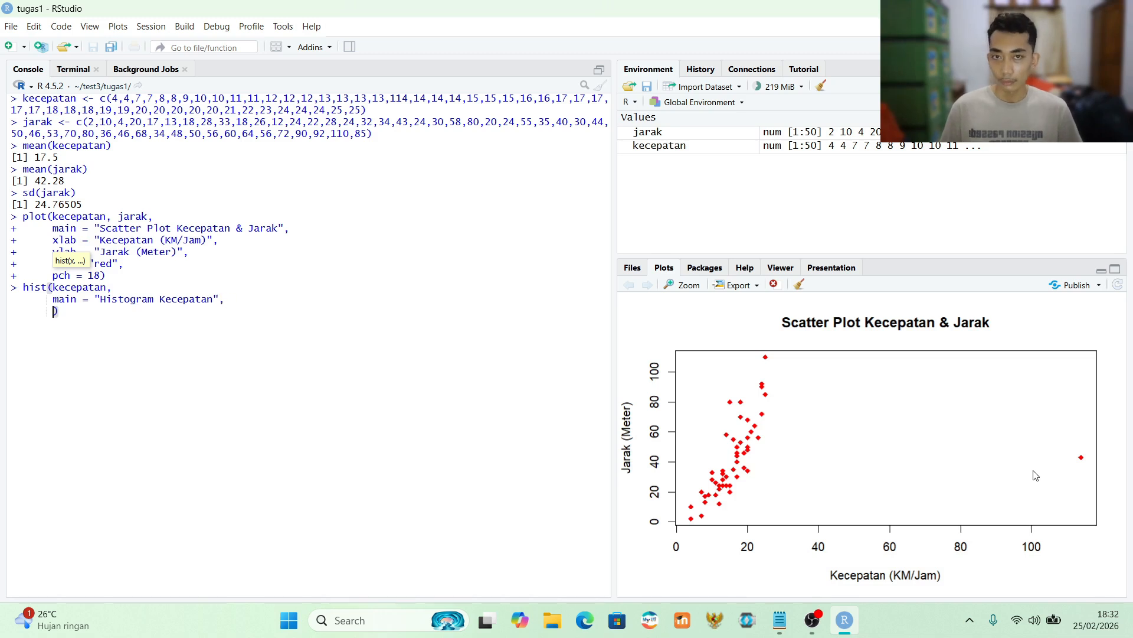
Step: Add the x-axis label xlab = "Kecepatan (KM/Jam)" to the hist call
text(cx)
key(BackSpace)
key(BackSpace)
text(xl)
key(Tab)
text("K)
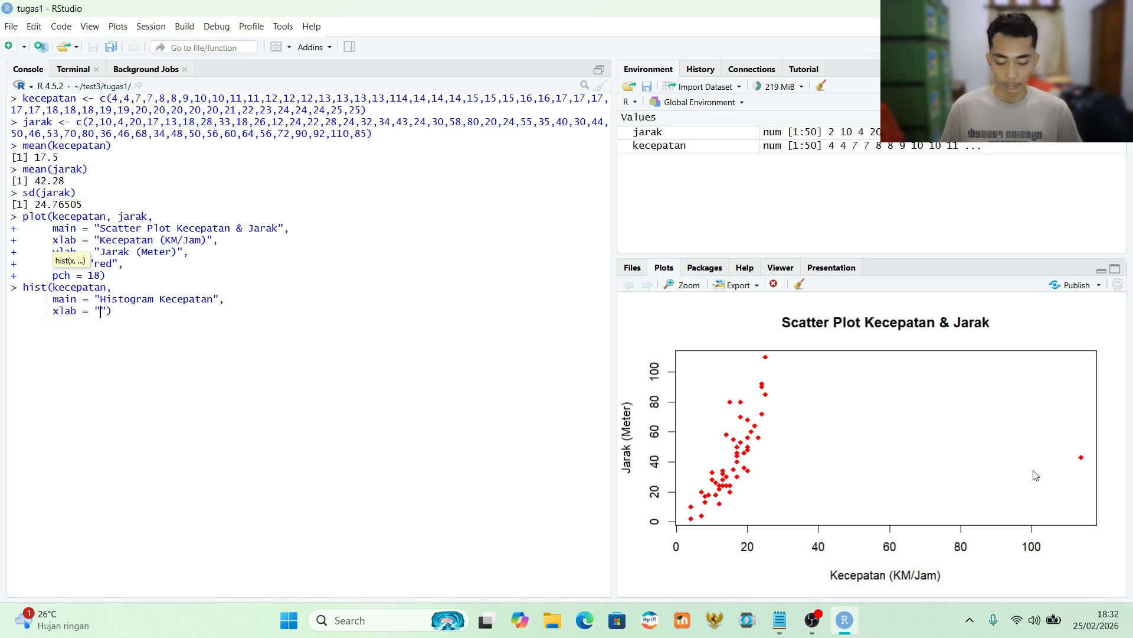
text(ecepatan (KM/J)
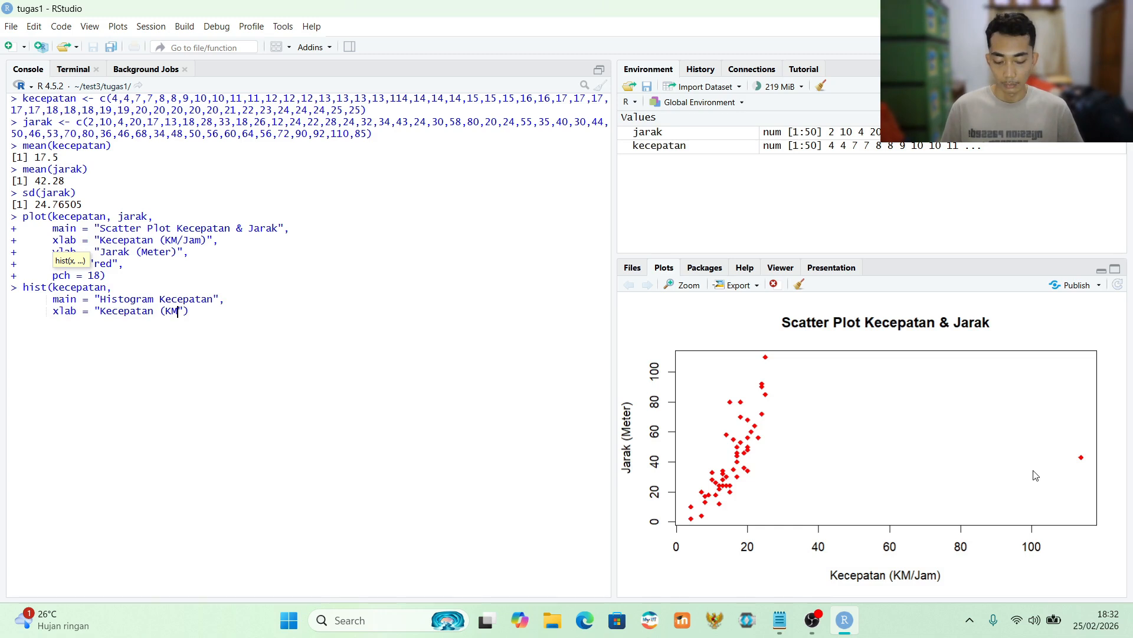
text(am)",)
Step: Add the y-axis label ylab = "frekuensi" on a new line of the hist call
key(shift+Return)
text(ylab)
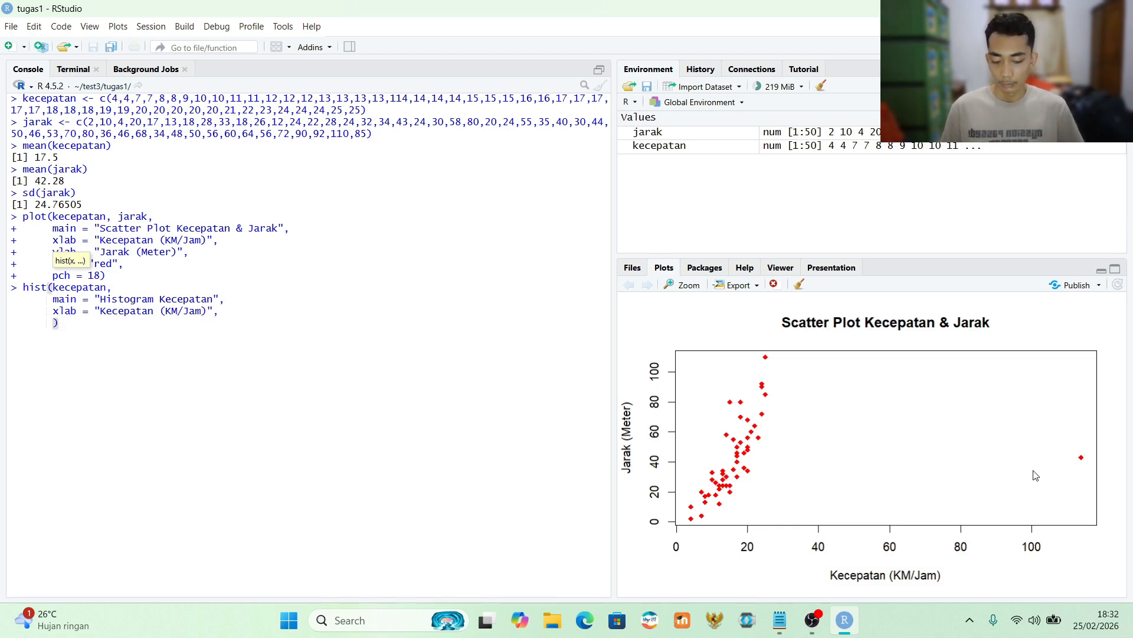
key(Tab)
text("frek)
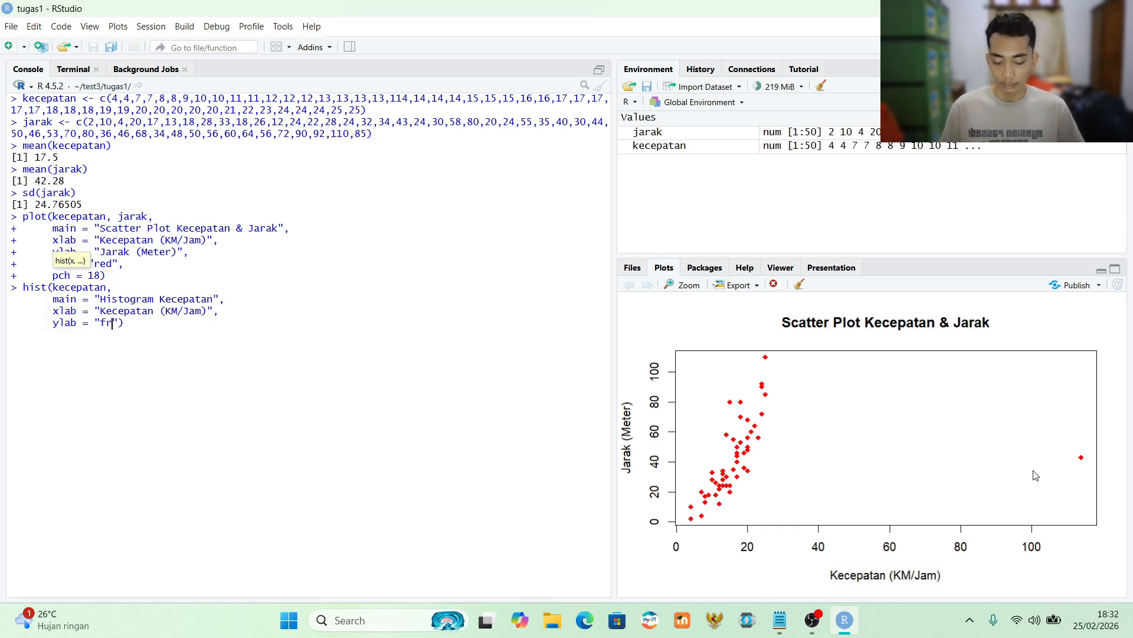
text(uensi",)
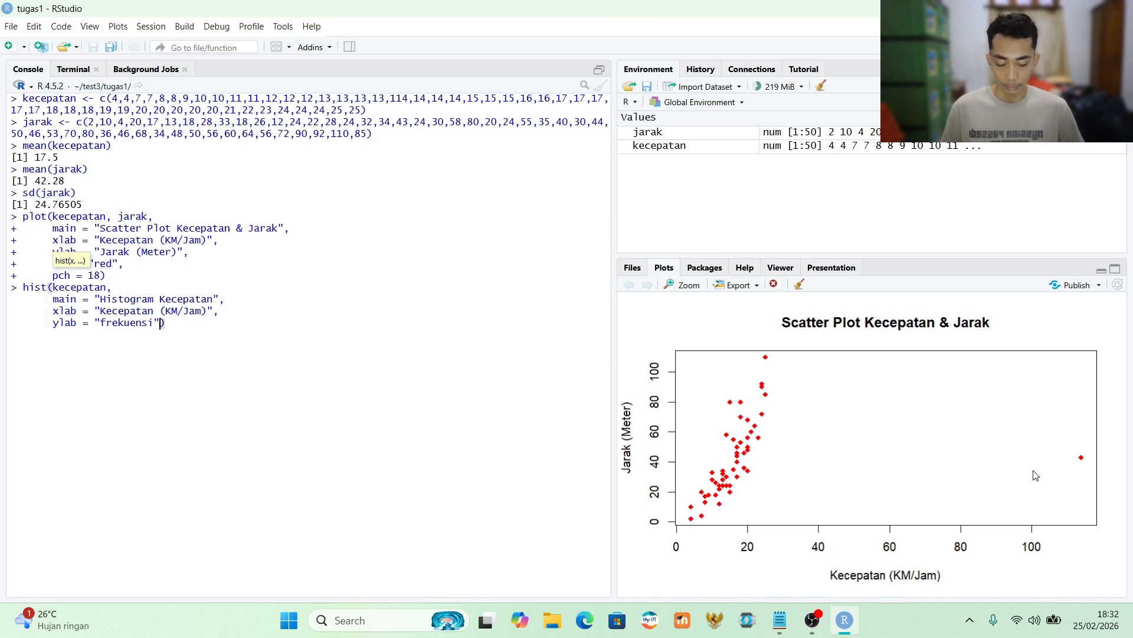
Step: Set the histogram's bars to col = "red" and run the hist command
key(shift+Return)
text(col = )
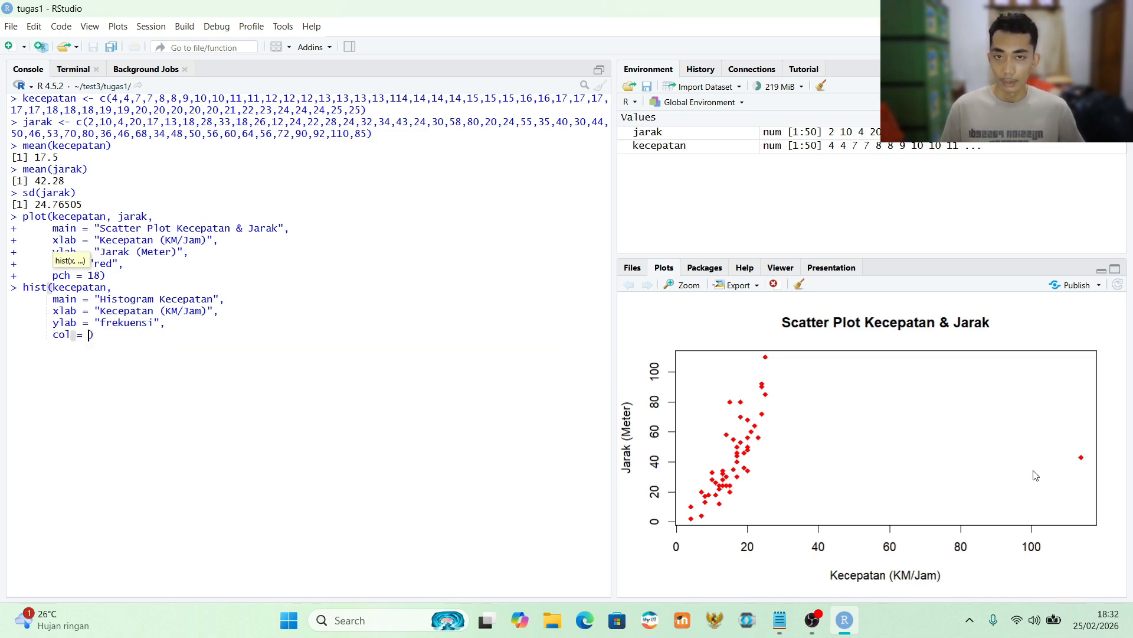
text(")
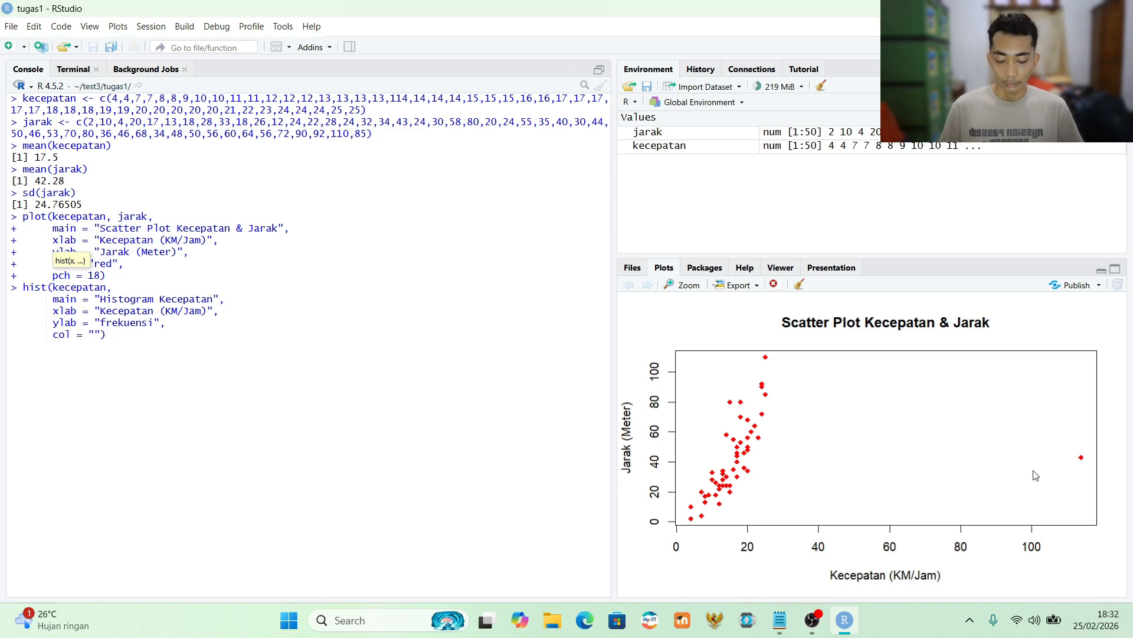
text(red)
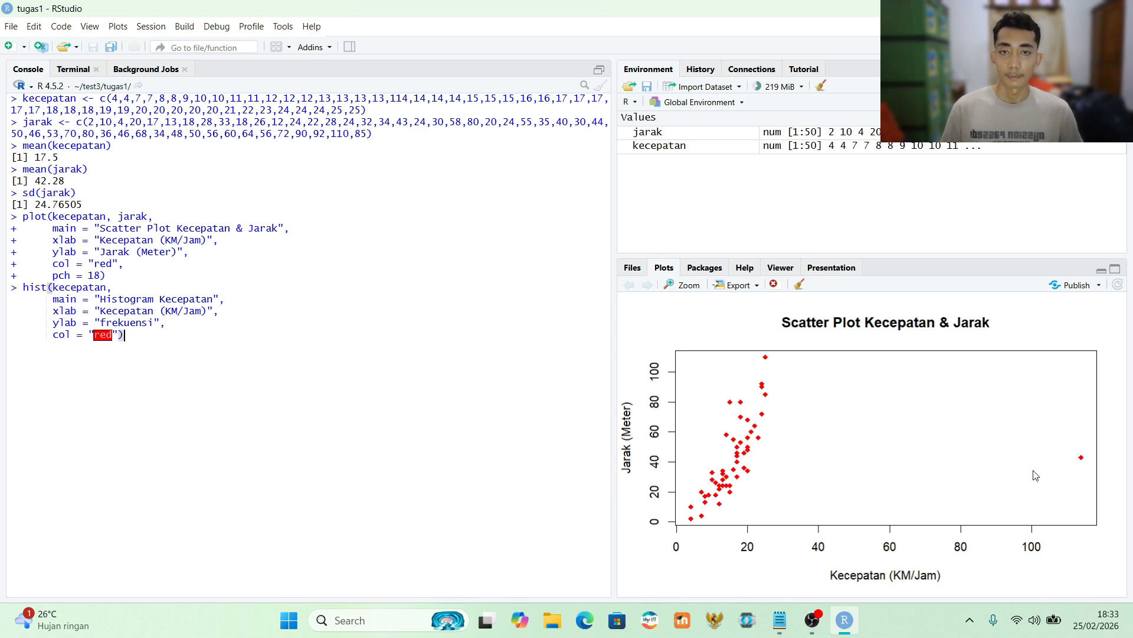
key(Return)
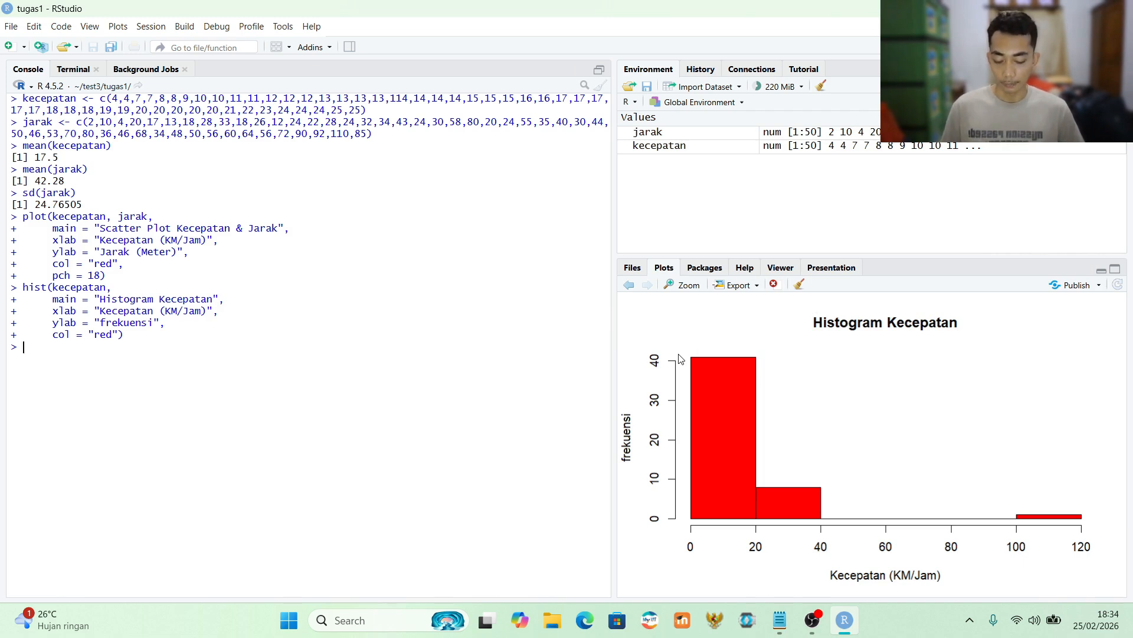
Step: Assign the value 75 to mean_mtk and 10 to sd_mtk
text(mean)
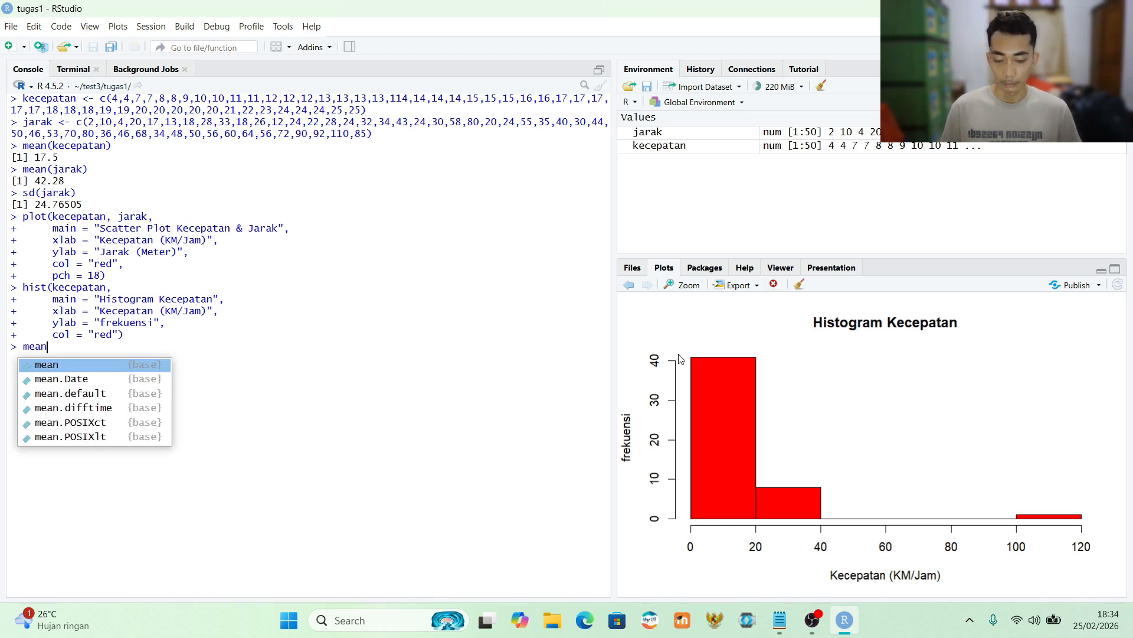
text(_mtk<-75,)
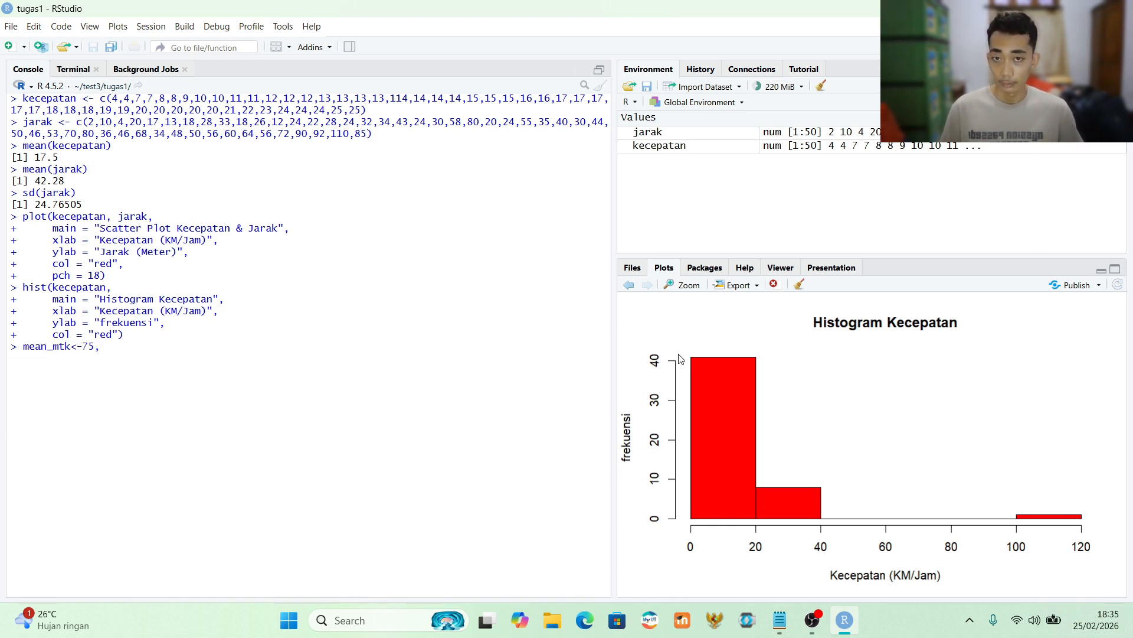
key(BackSpace)
key(Return)
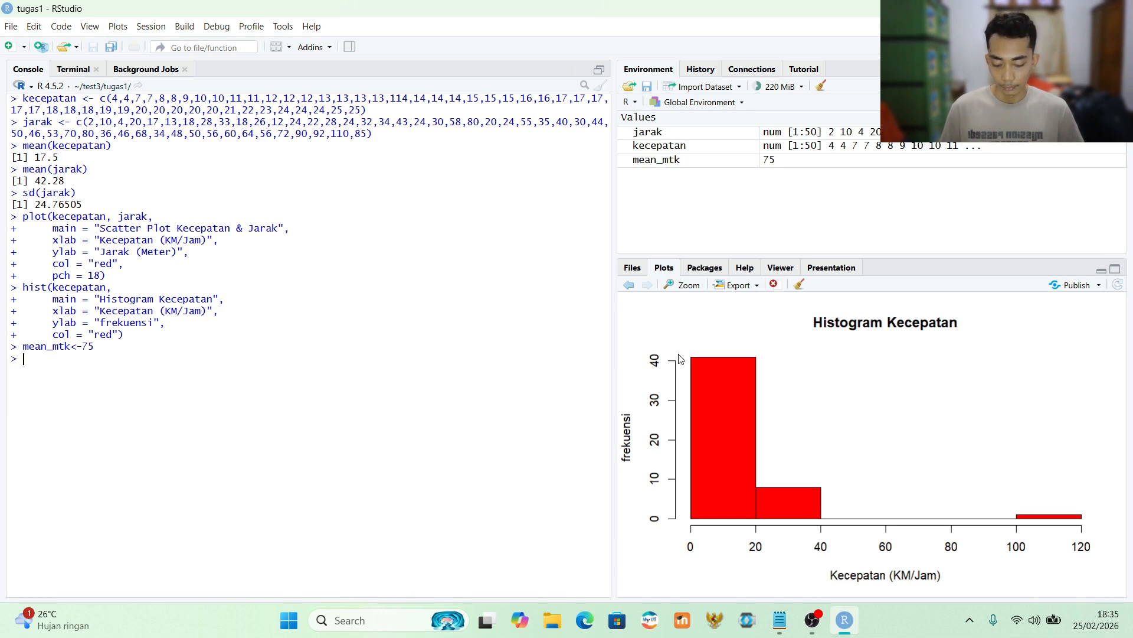
text(sd_mtk<-10)
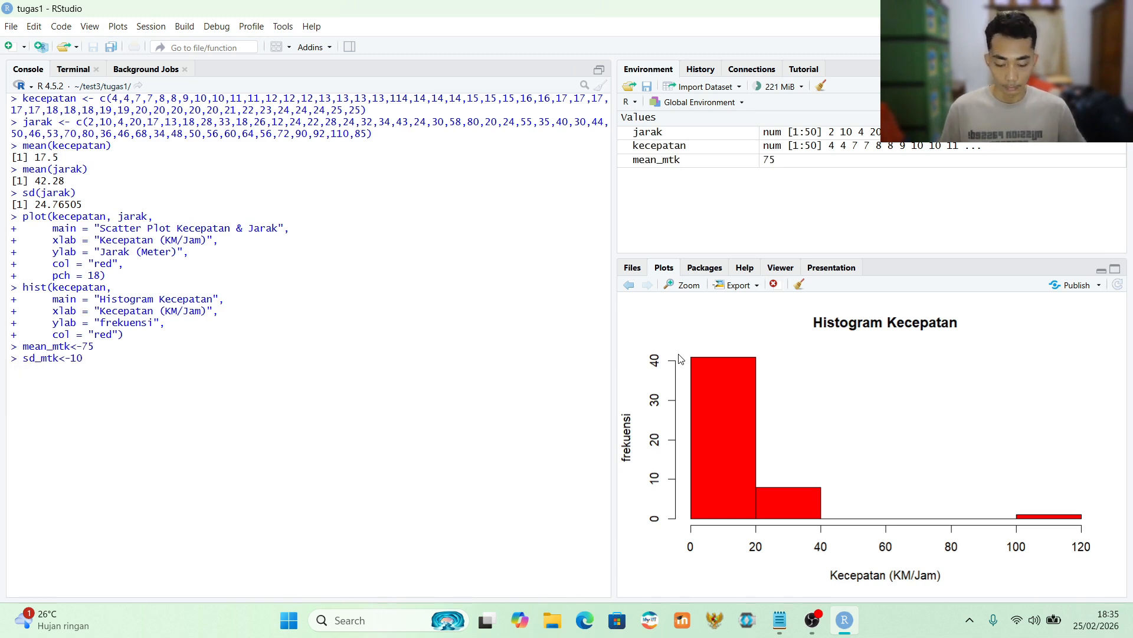
key(Return)
Step: Assign the value 70 to mean_ing and 8 to sd_ing
text(mean)
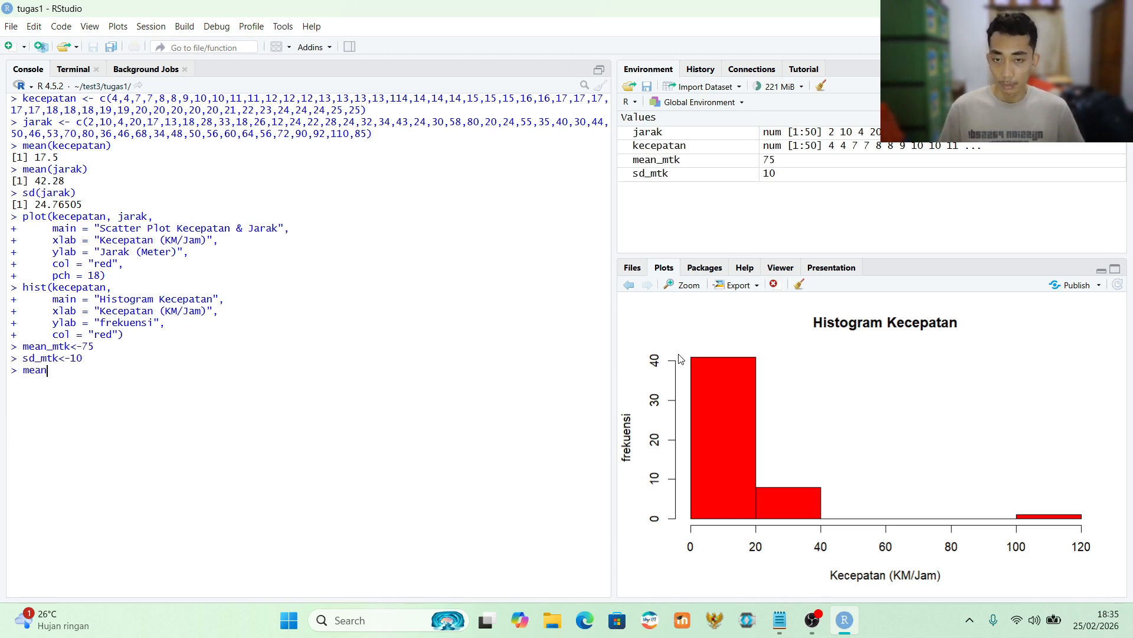
text(_ing<-70)
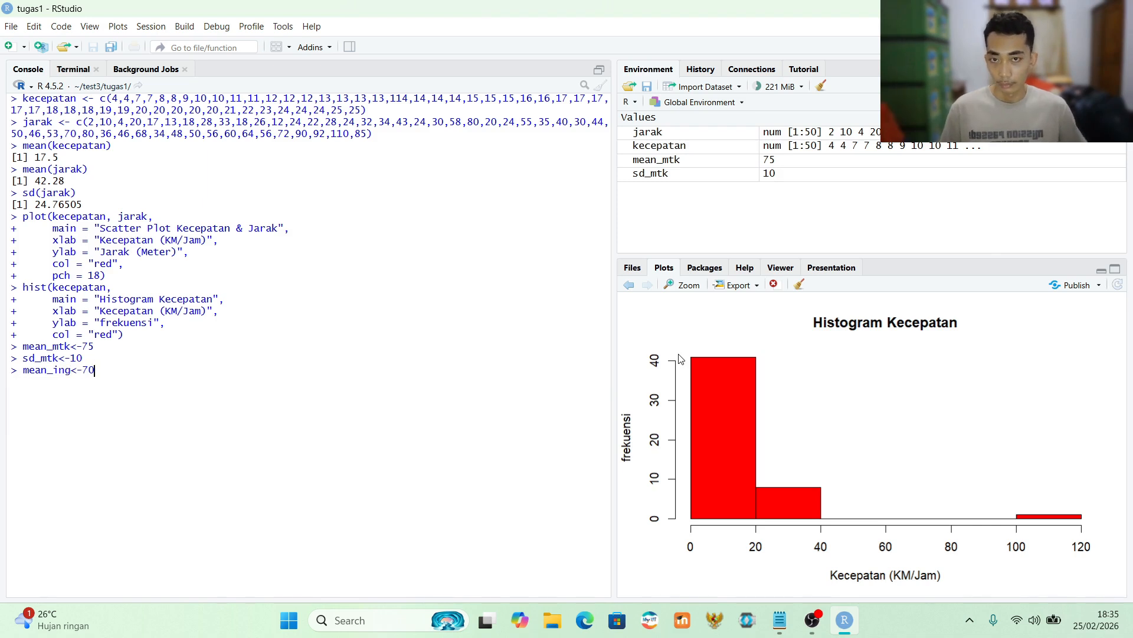
key(Return)
text(sd_ing<-8)
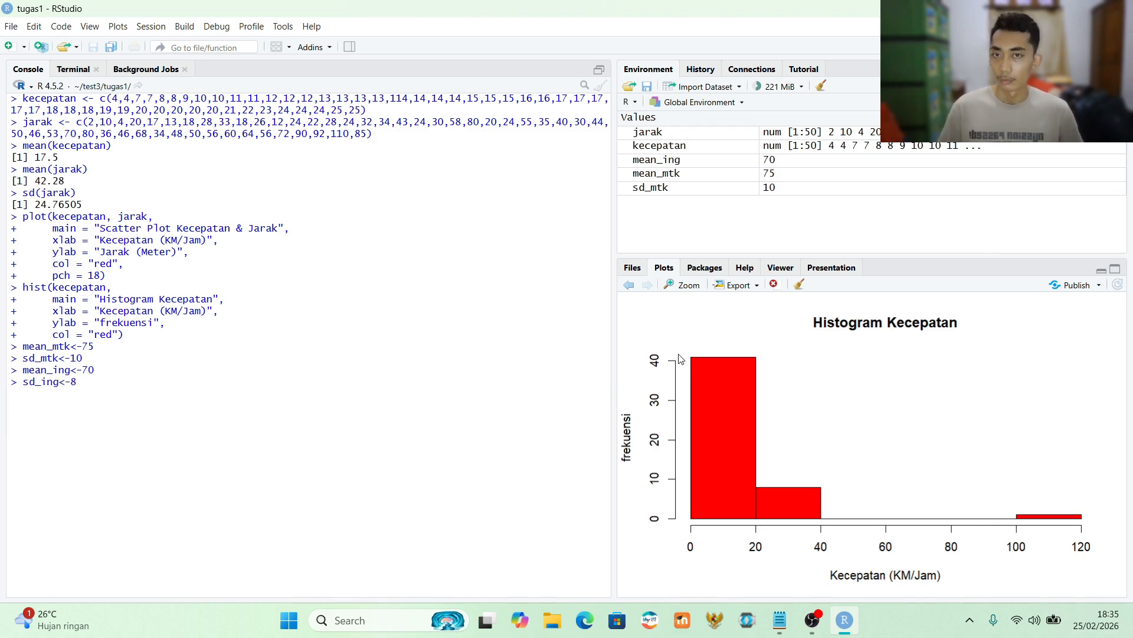
key(Return)
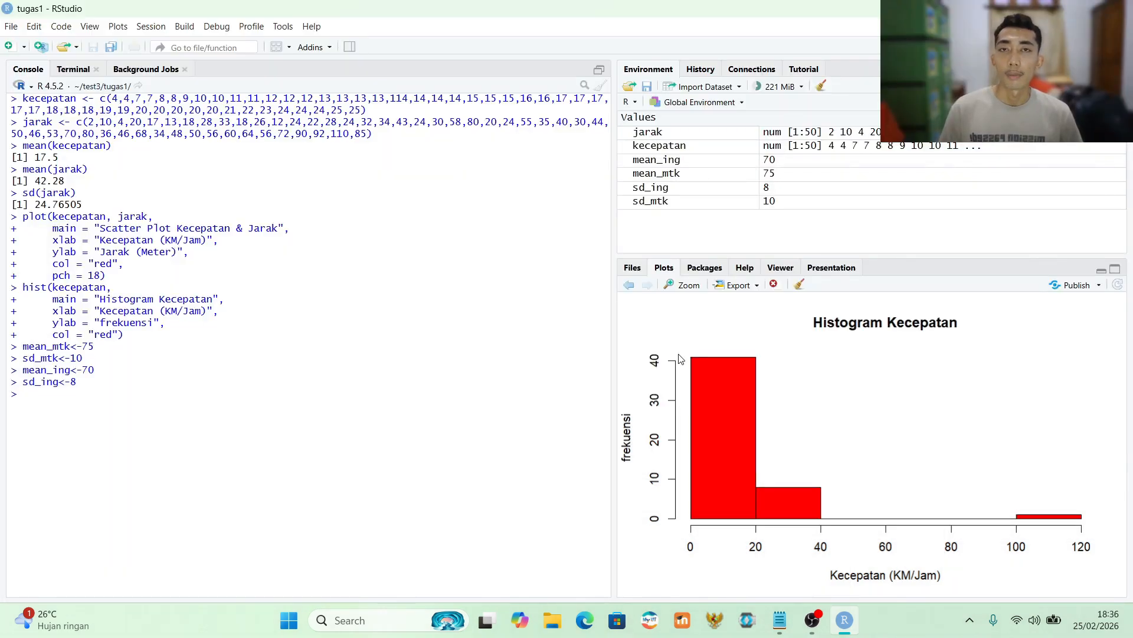
Step: Calculate the mtk coefficient of variation with cv_mtk<-(sd_mtk/mean_mtk*100)
text(cv_mtk<-)
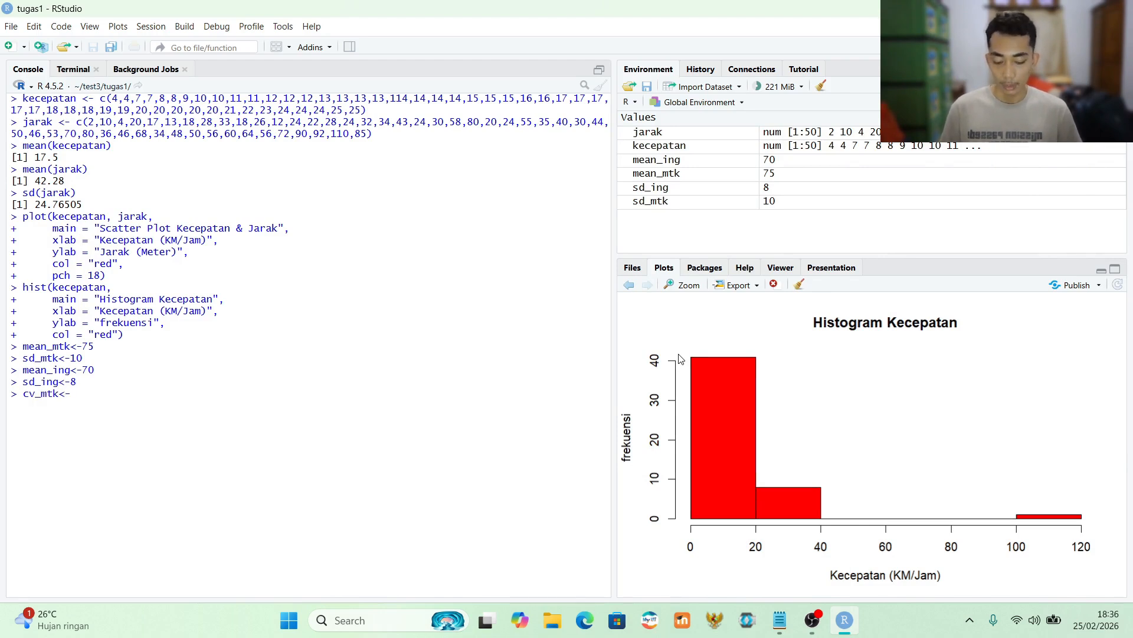
text((sd)
text(_mtk/mean)
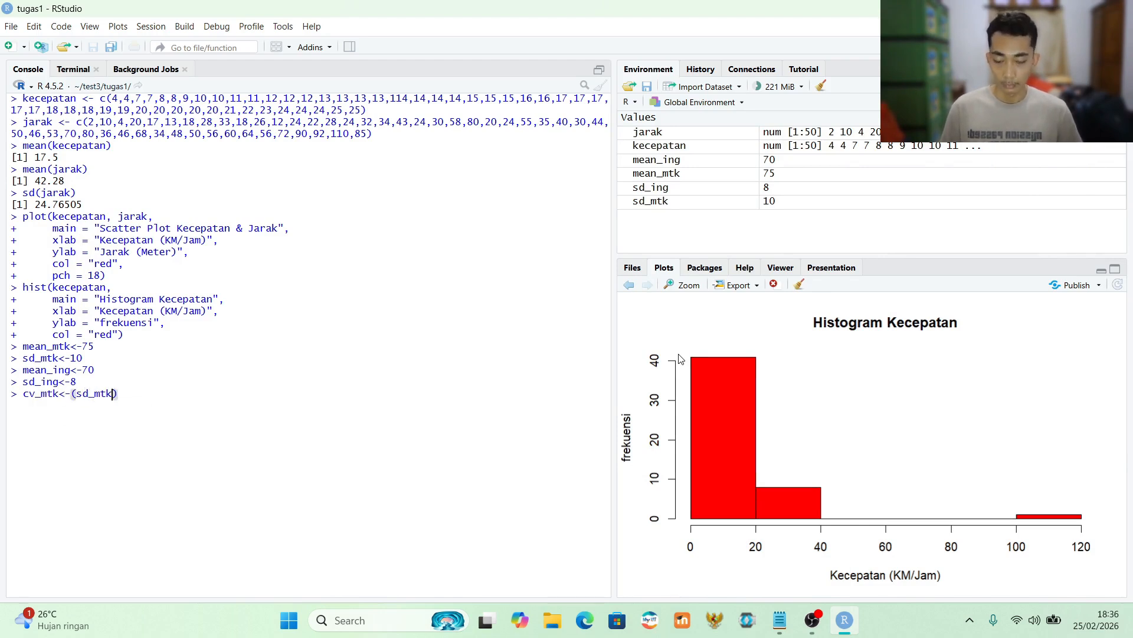
key(Delete)
text(_mtk)
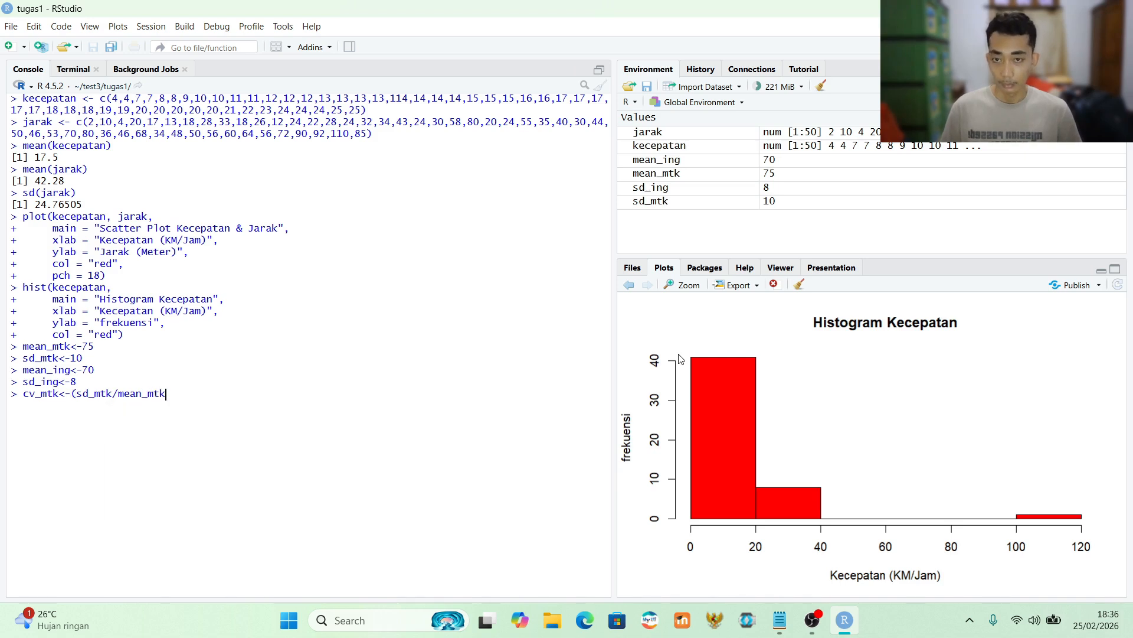
text(*100))
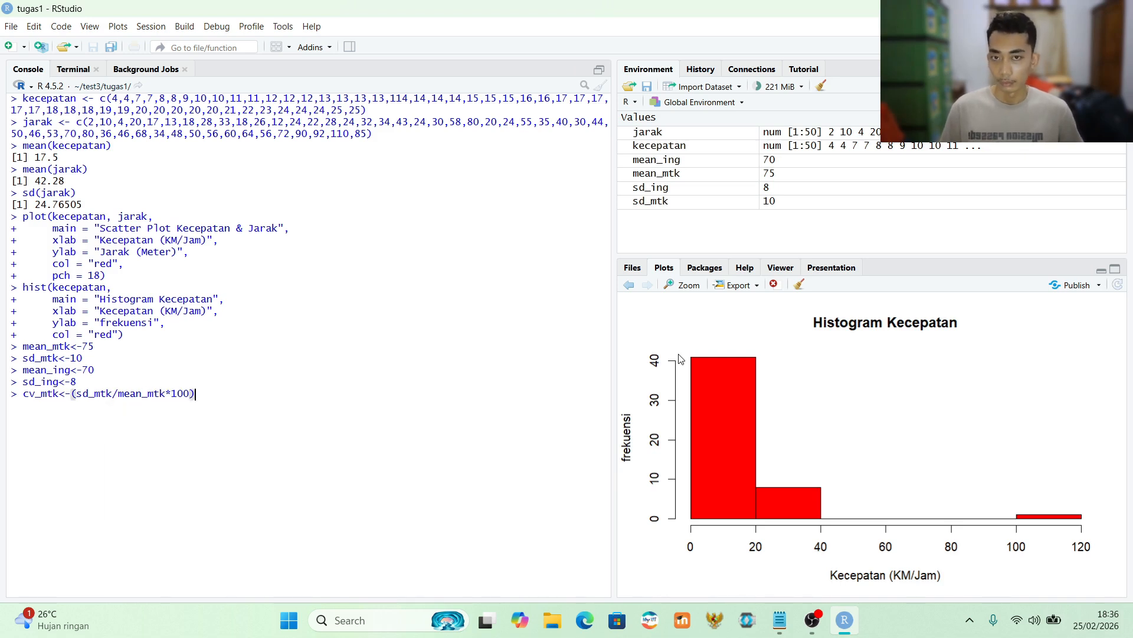
key(Return)
Step: Calculate the ing coefficient of variation with cv_ing<-(sd_ing/mean_ing*100)
text(cv_ing<-())
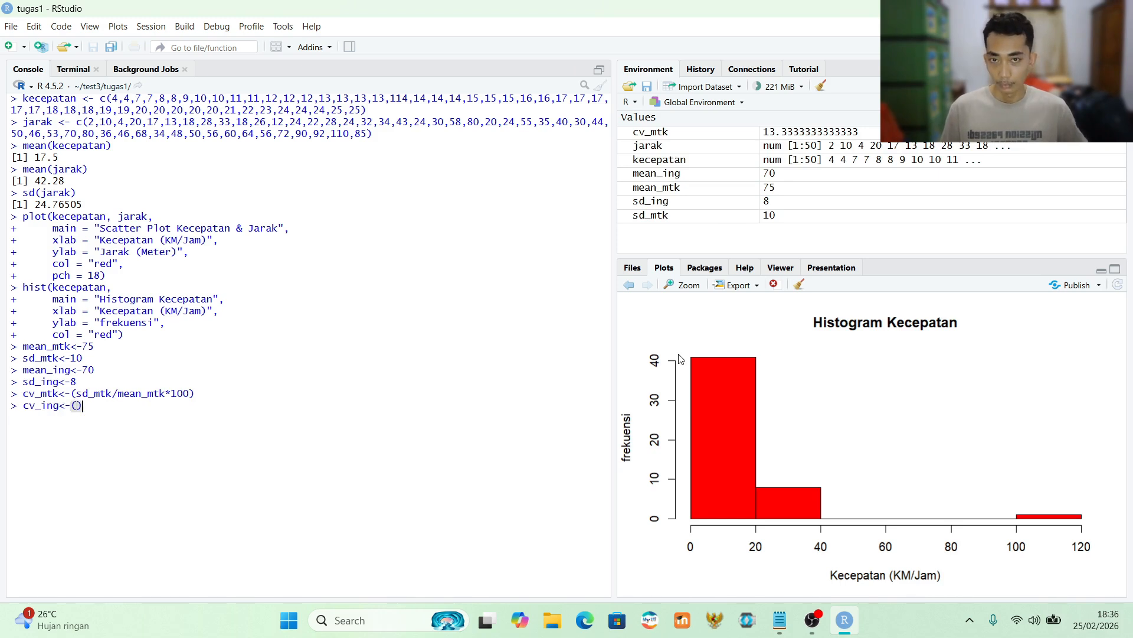
key(Left)
text(sd_ing/mean)
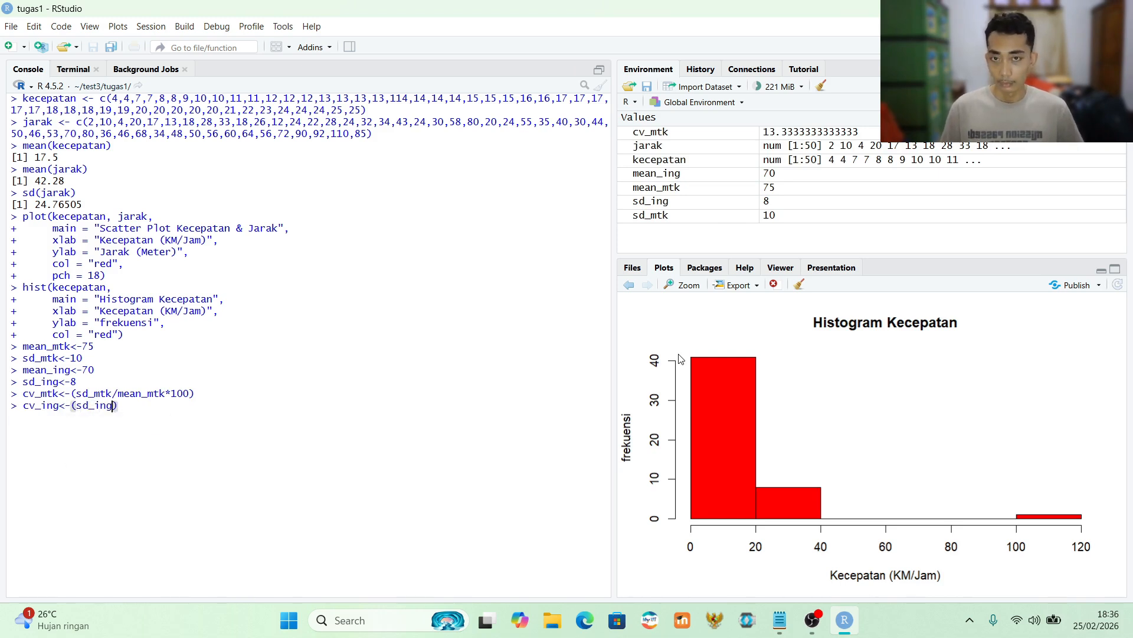
text(_ing*100)
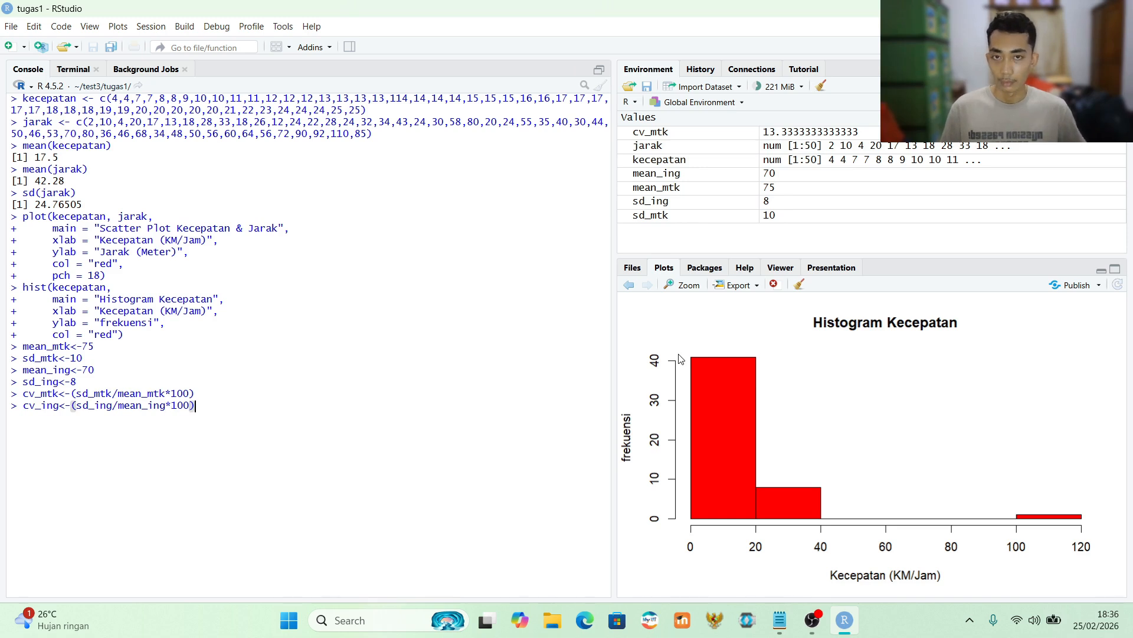
key(Return)
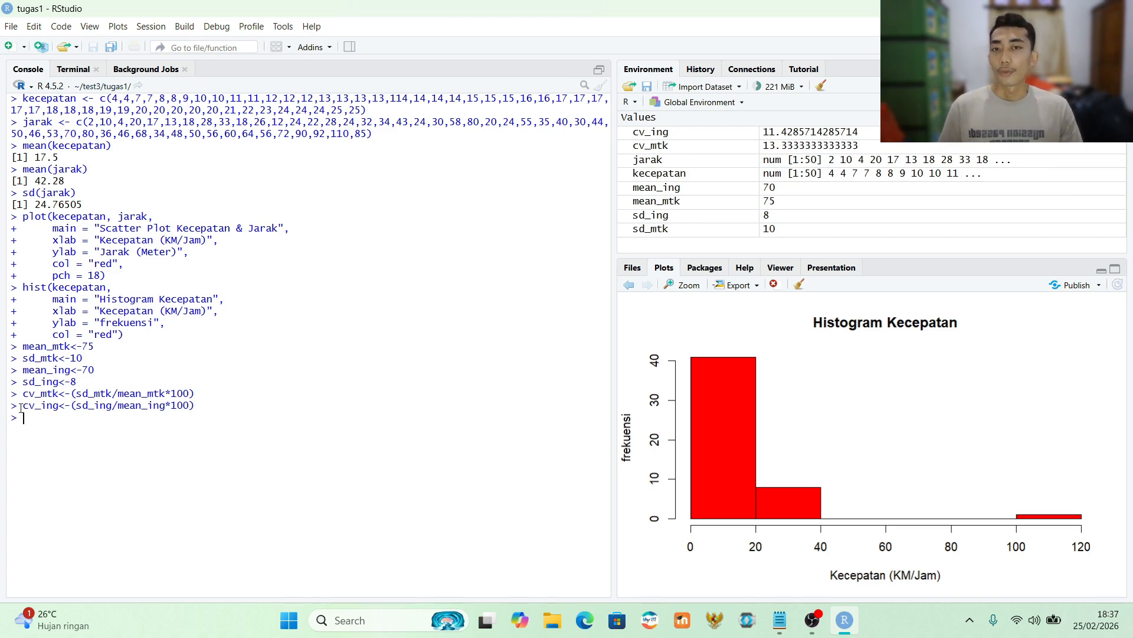
Step: Print the values of cv_mtk and cv_ing in the console
drag(20, 408, 36, 409)
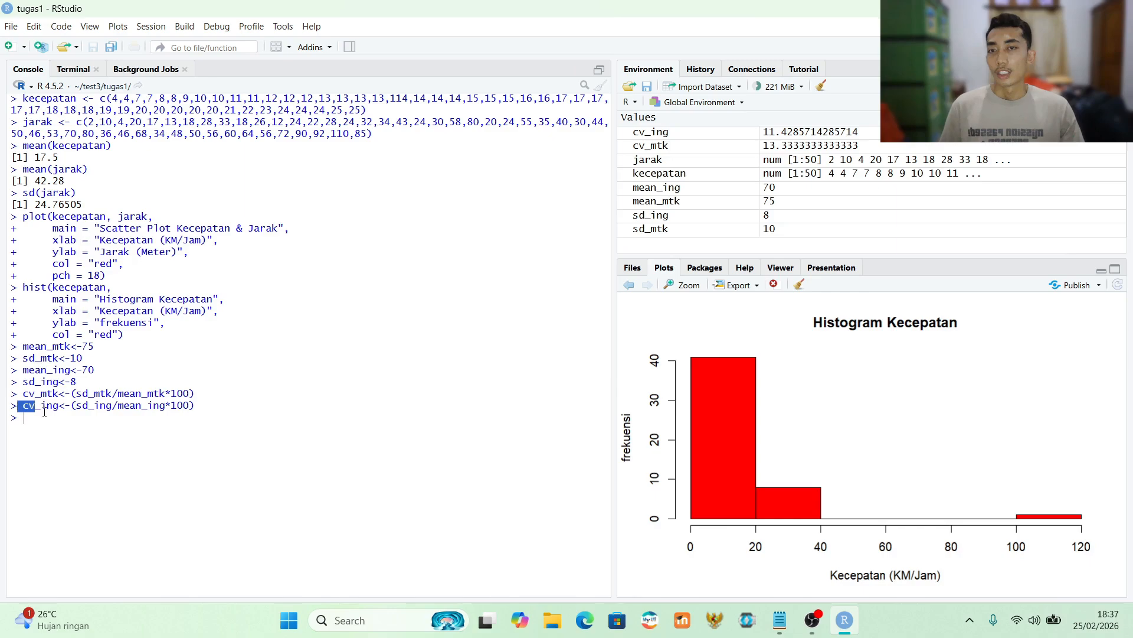
click(65, 405)
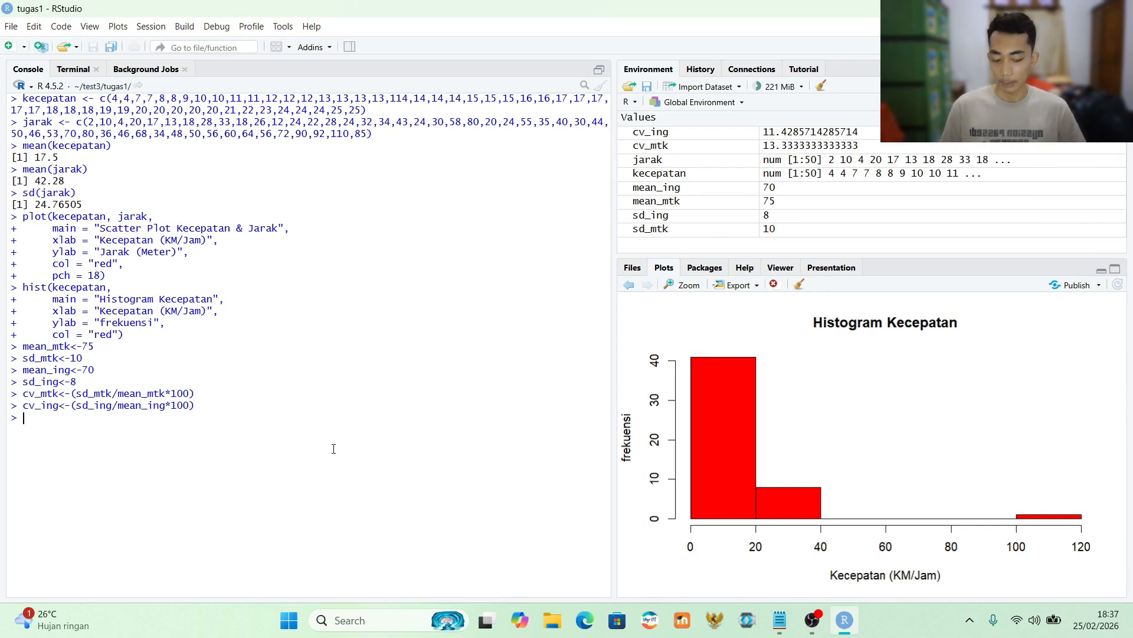
text(cv_mtk)
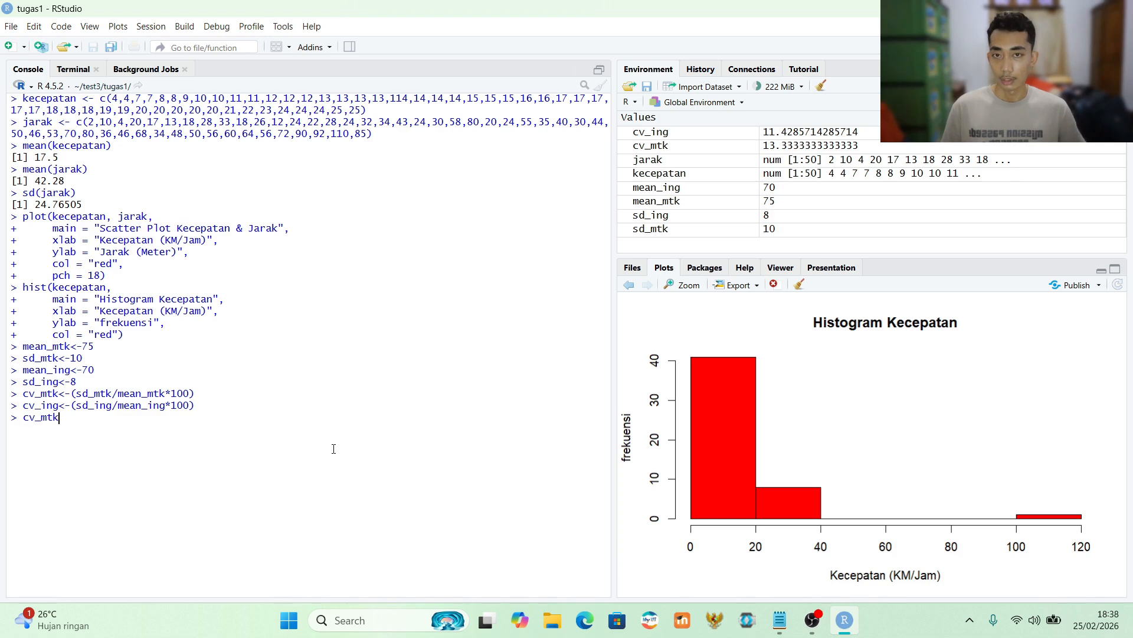
key(Return)
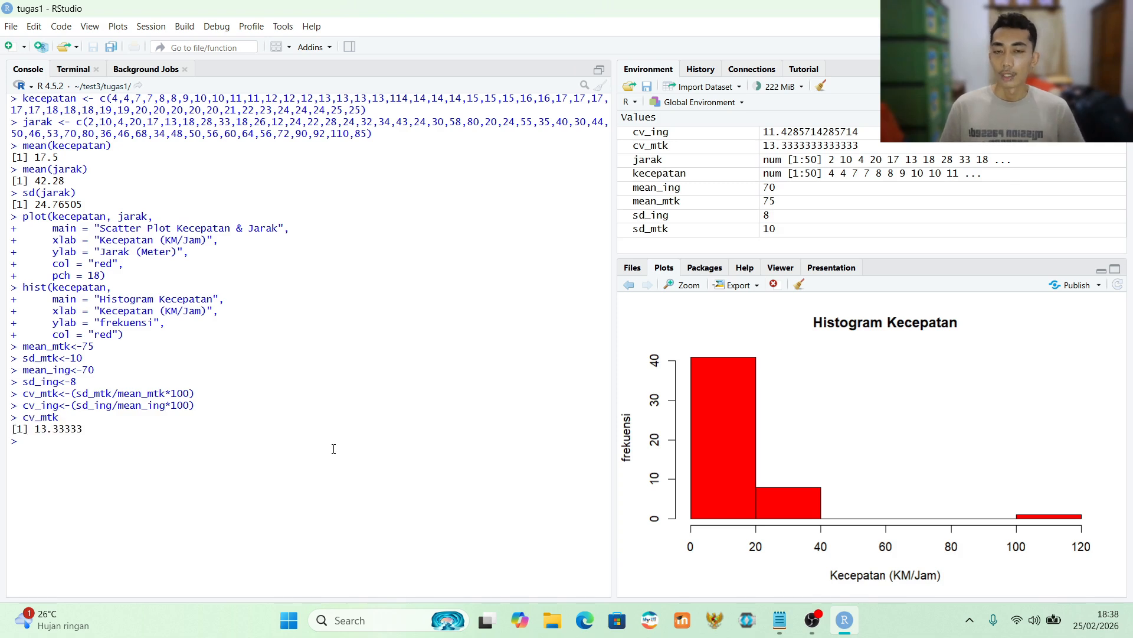
text(cv_)
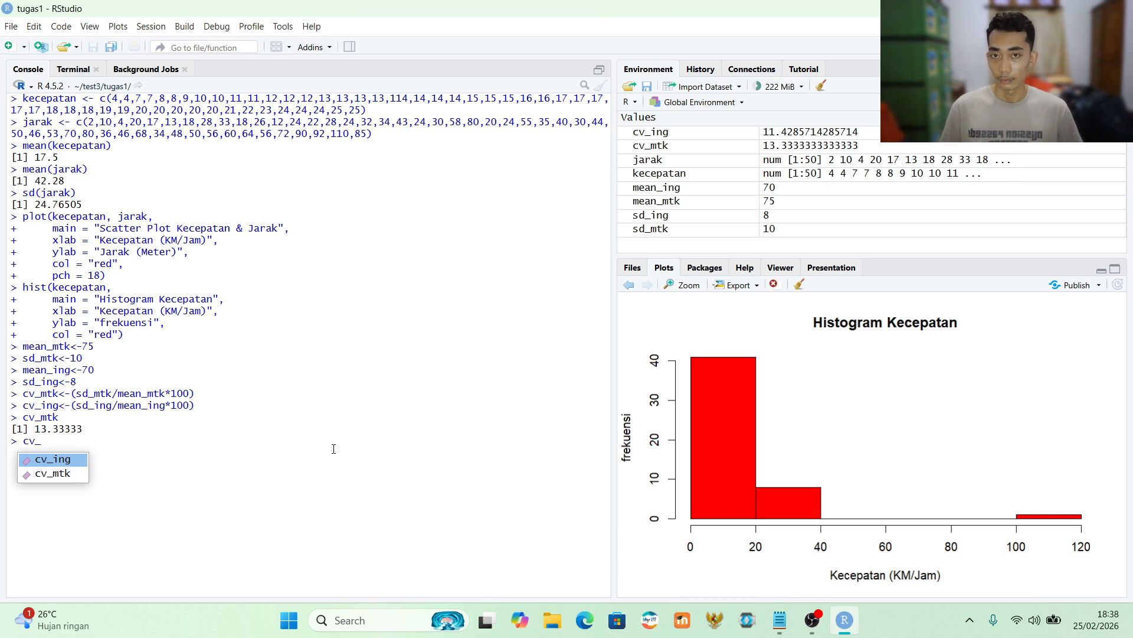
key(Return)
key(Return)
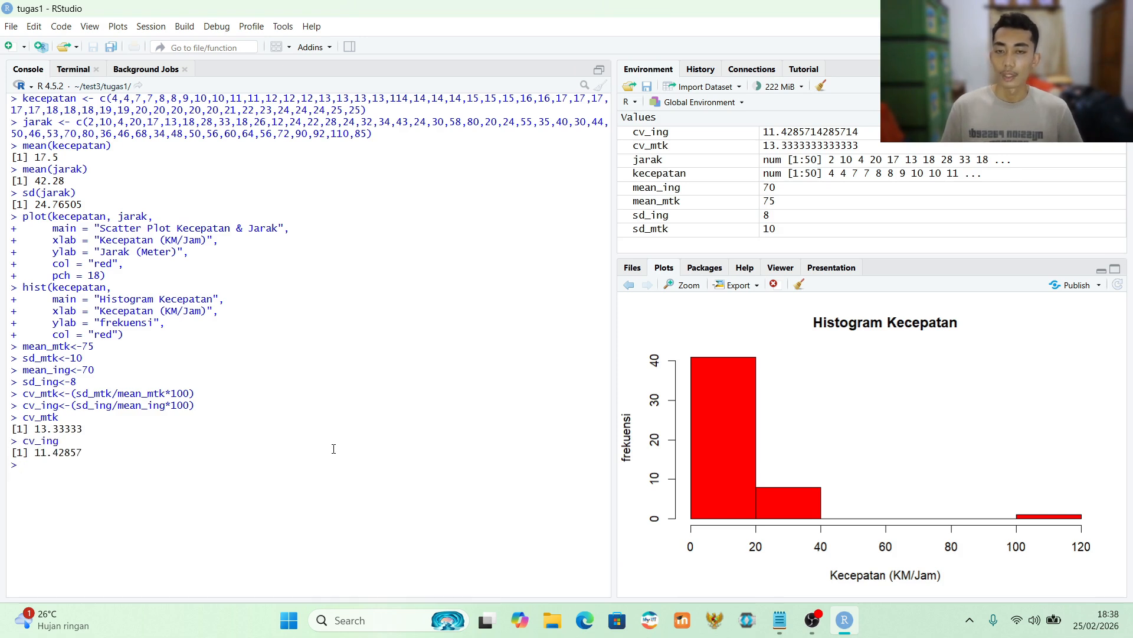